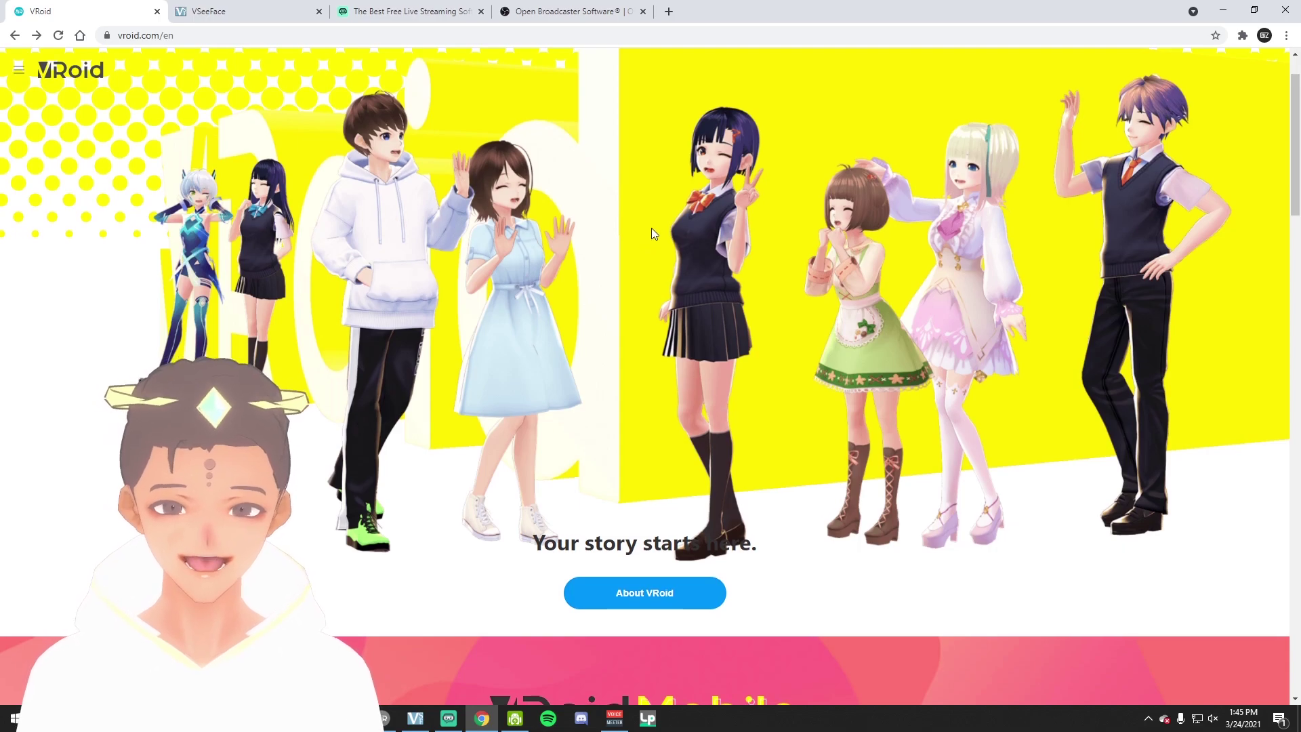
# - Open the VRoid Studio product page via Learn more, then switch to the VSeeFace tab
pyautogui.scroll(-10, 652, 229)
pyautogui.scroll(-2, 637, 257)
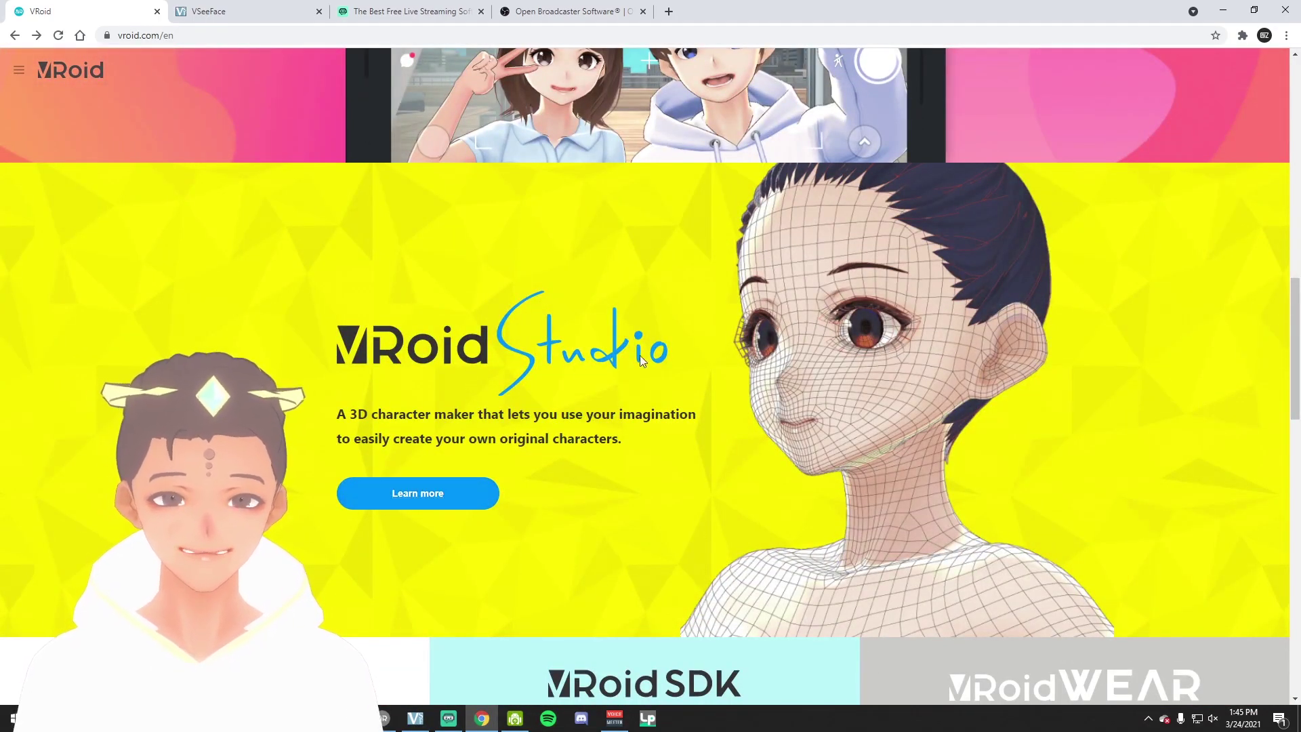
pyautogui.click(427, 489)
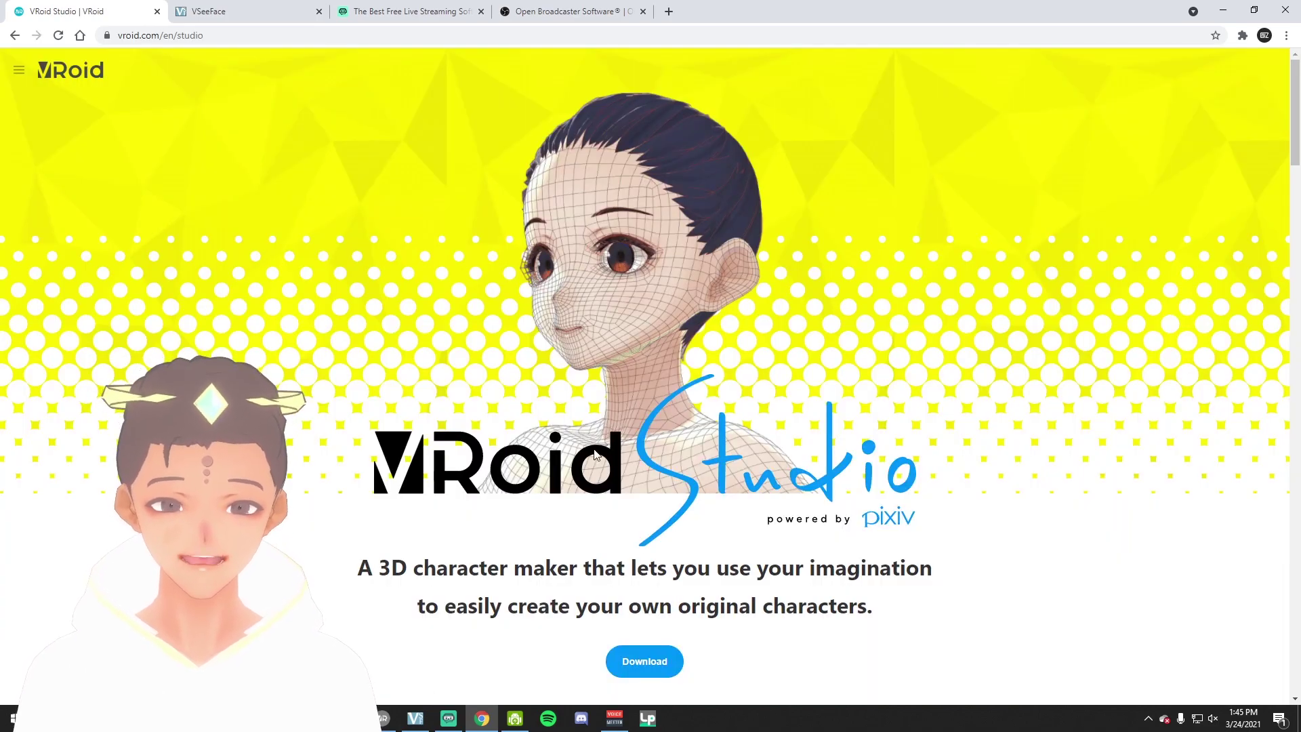
pyautogui.scroll(-2, 705, 461)
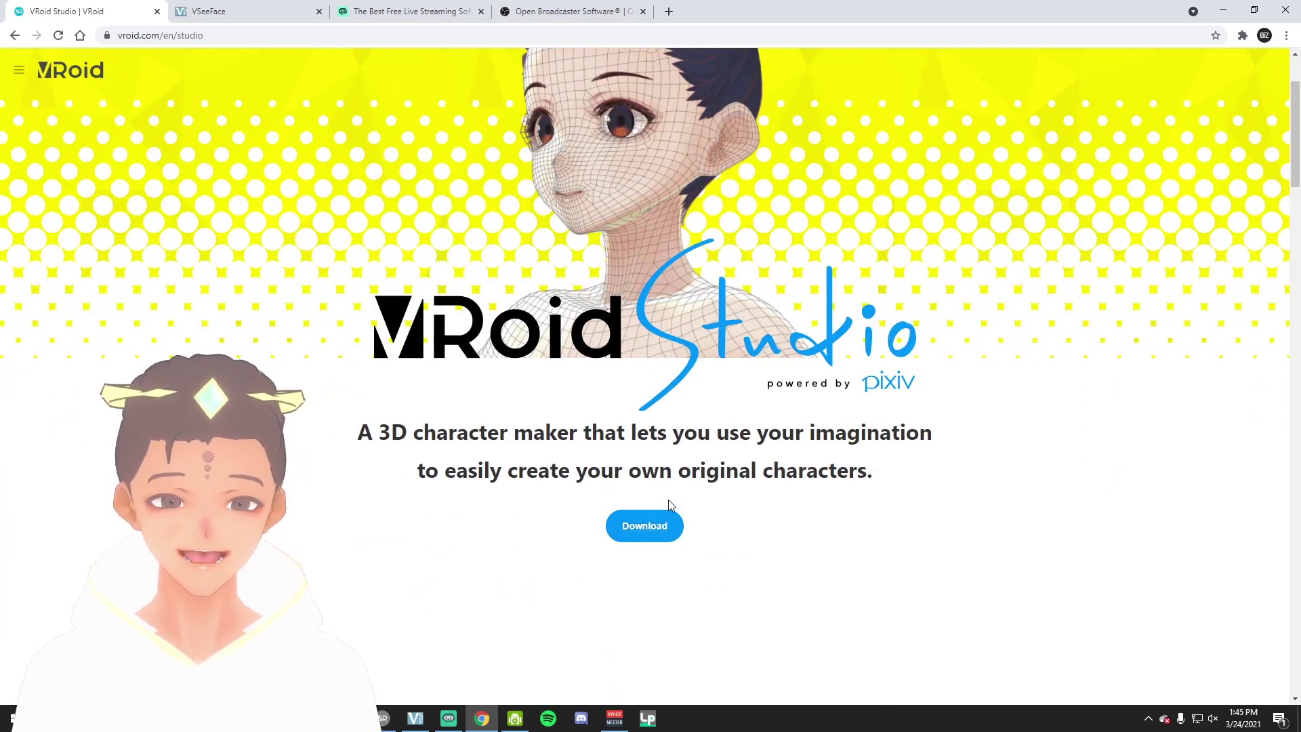
pyautogui.hotkey('ctrl', 'Tab')
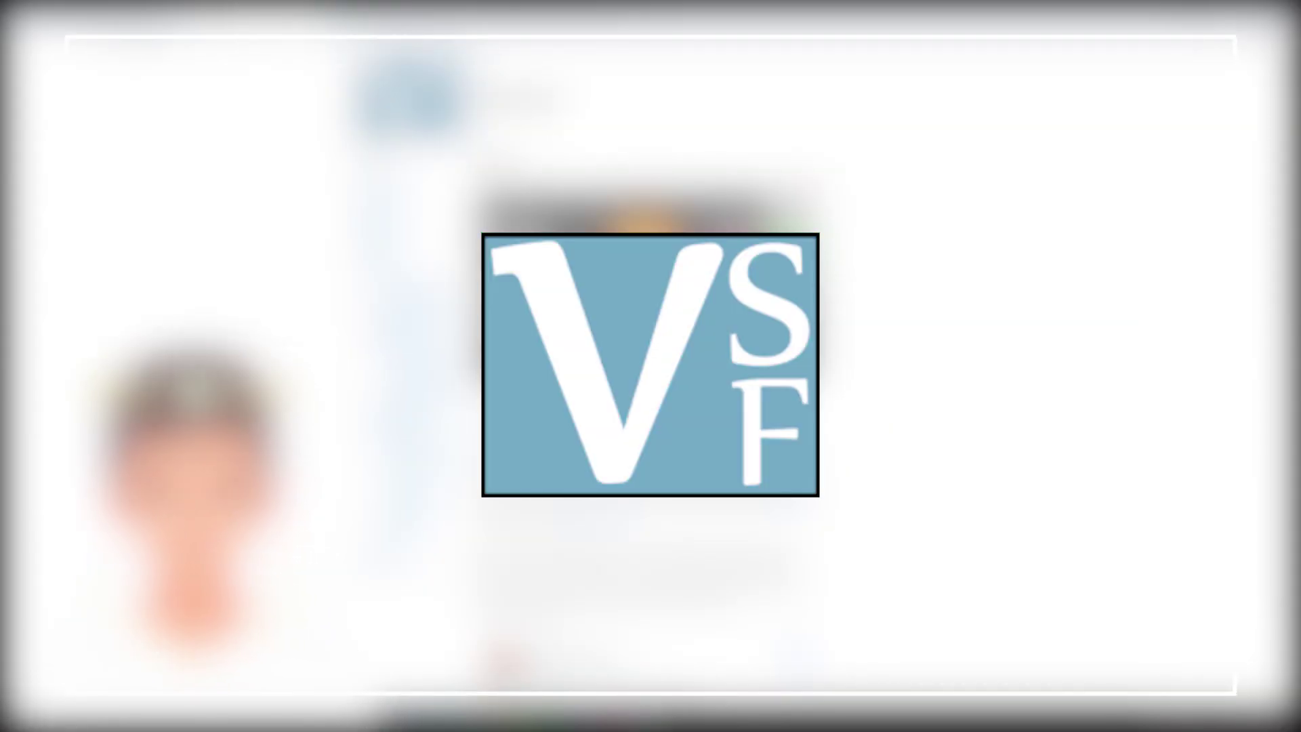
# - Scroll vseeface.icu to the Download v1.13.36f section, then switch to the Streamlabs tab
pyautogui.scroll(-2, 531, 97)
pyautogui.scroll(-9, 531, 97)
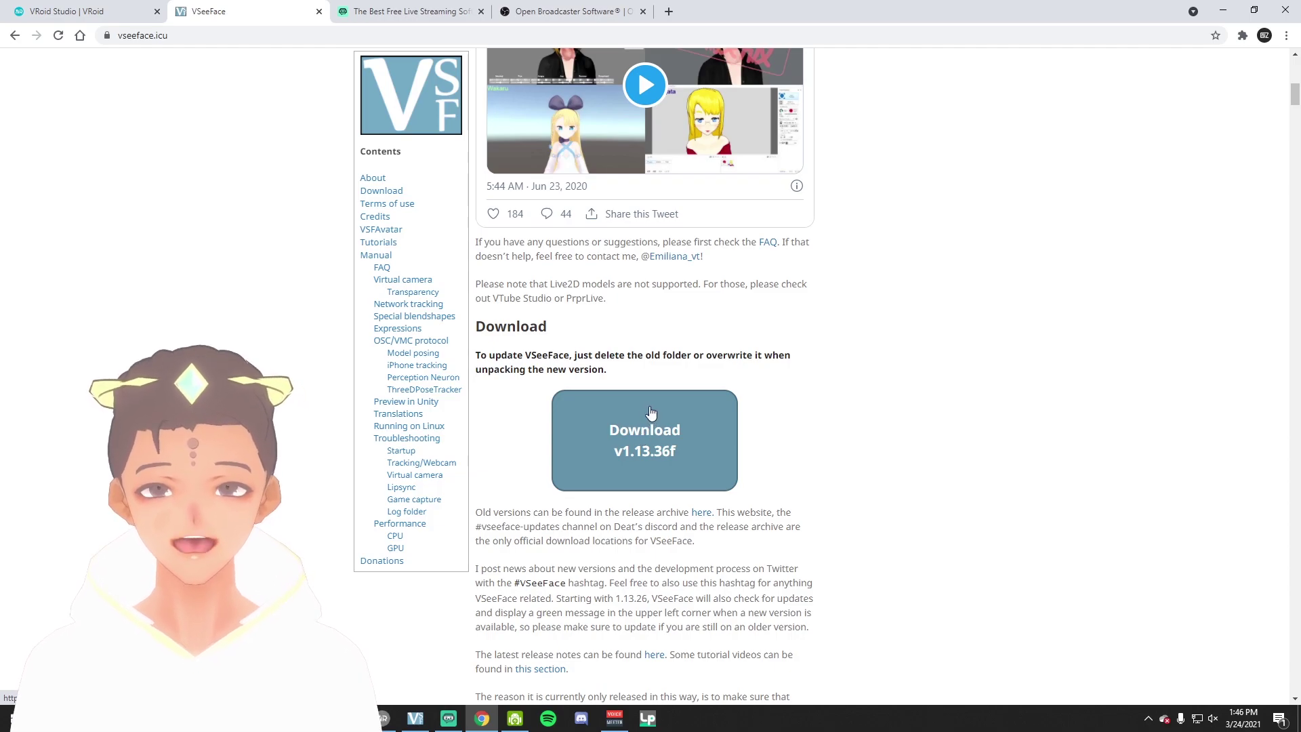
pyautogui.hotkey('ctrl', 'Tab')
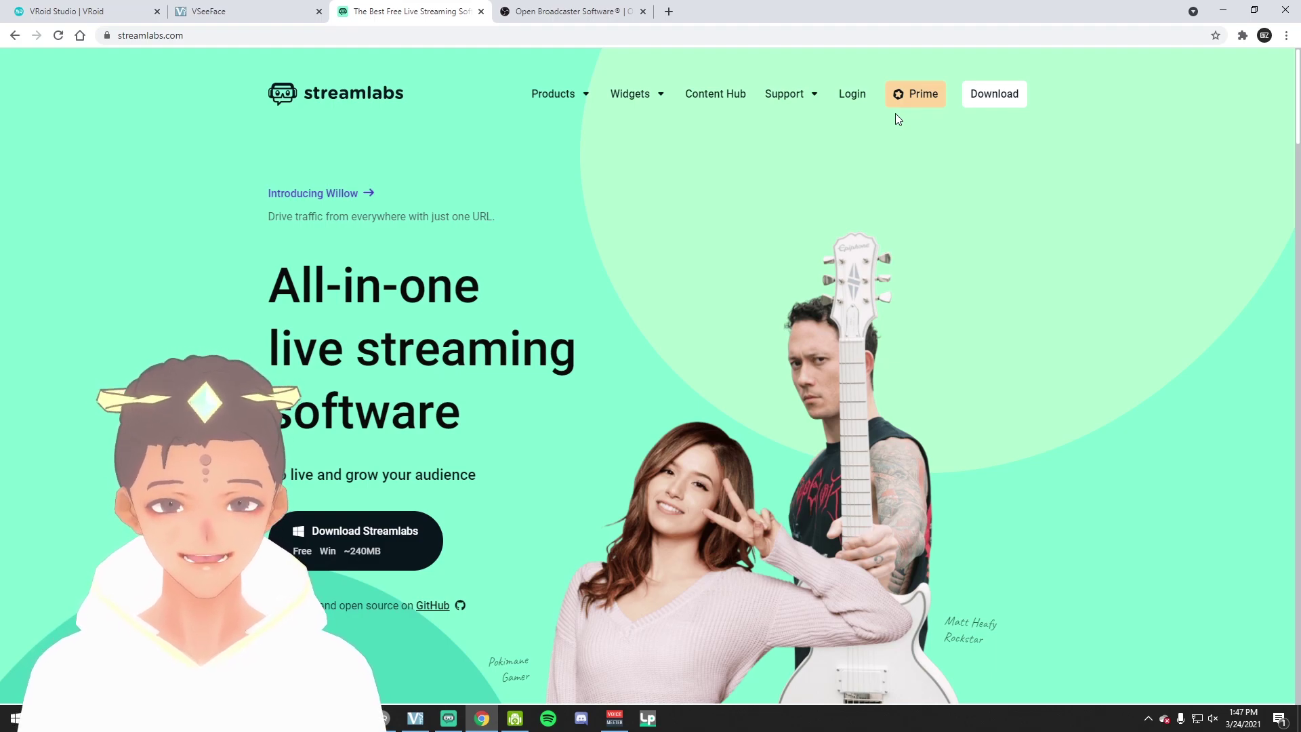
# - Look over the OBS Studio homepage, then return to the Streamlabs homepage's Products menu
pyautogui.click(567, 14)
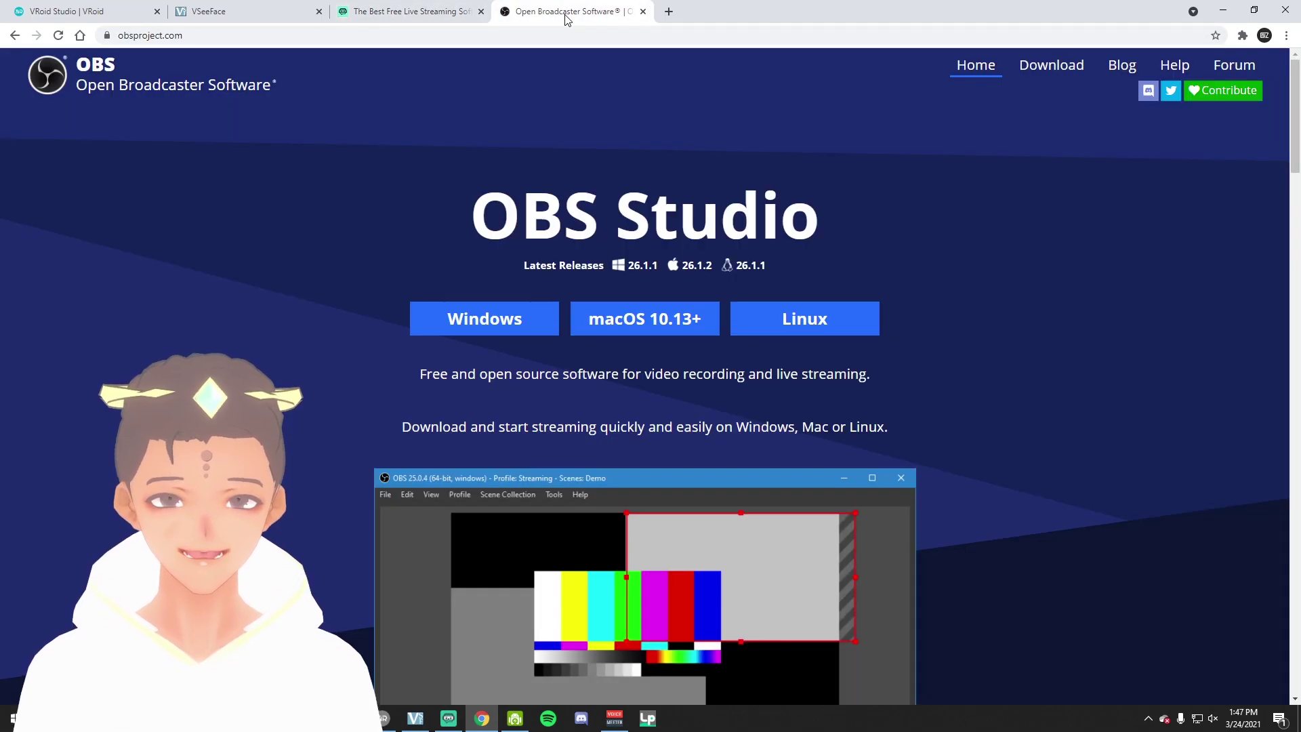
pyautogui.click(456, 14)
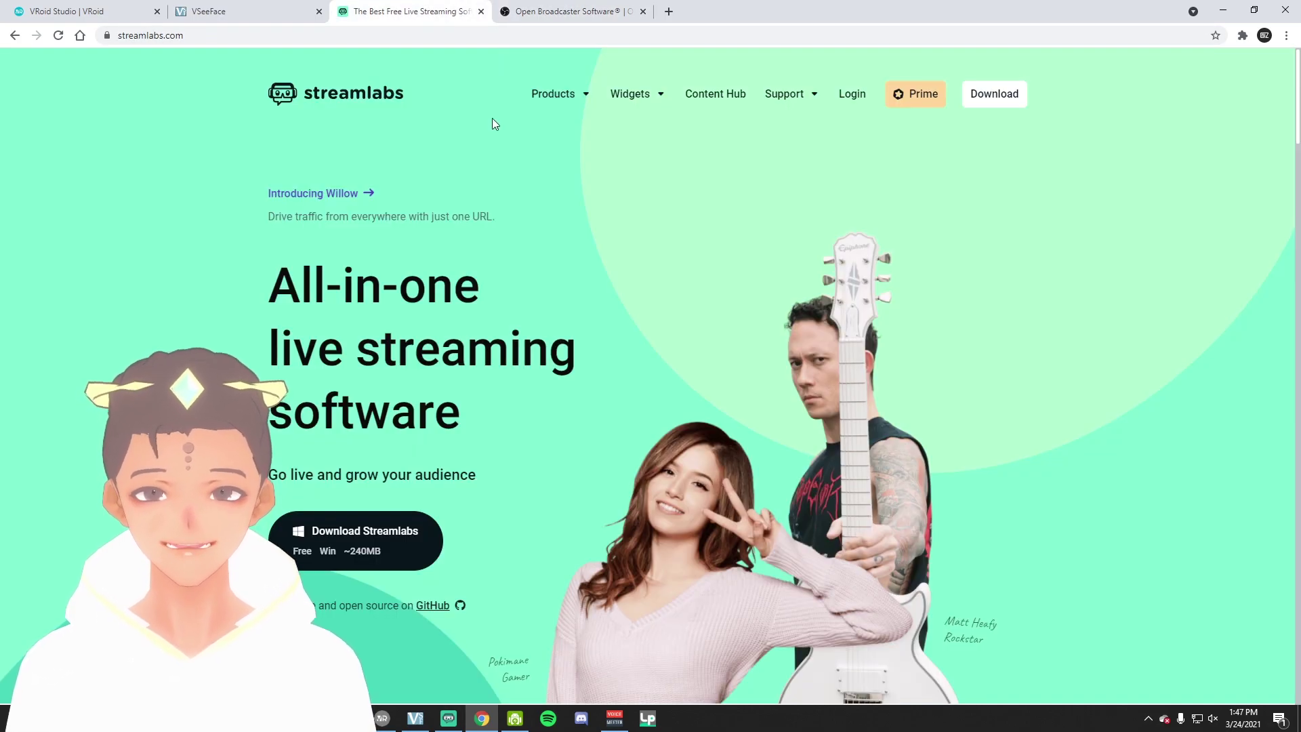
pyautogui.moveTo(539, 101)
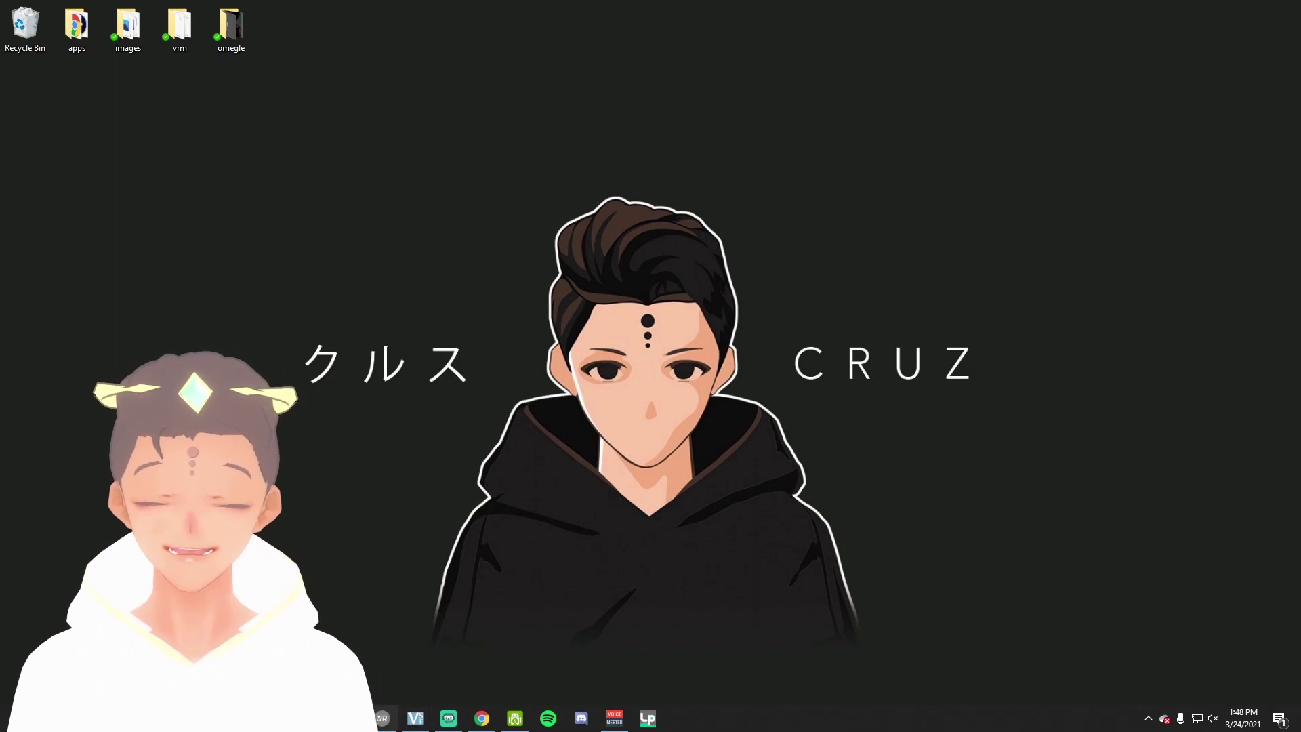
# - Launch VRoid Studio and create a new avatar from the male base model
pyautogui.click(384, 720)
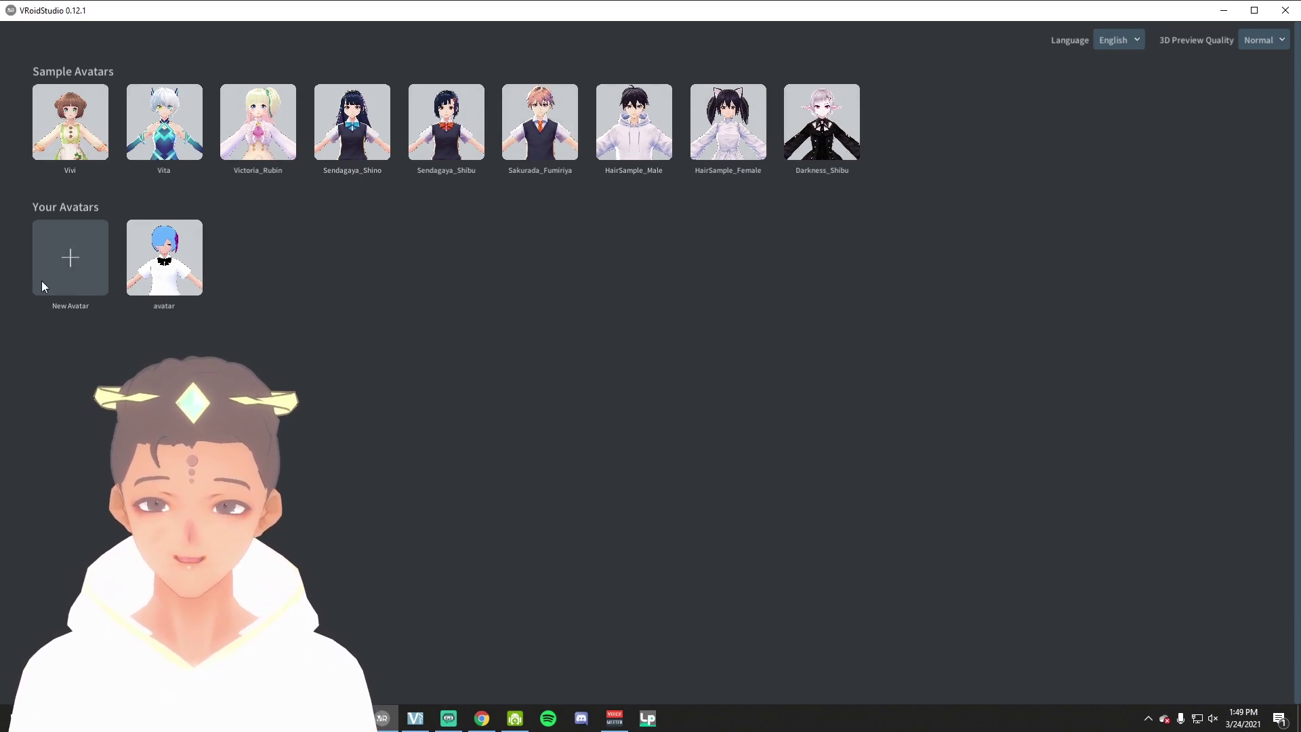
pyautogui.click(72, 259)
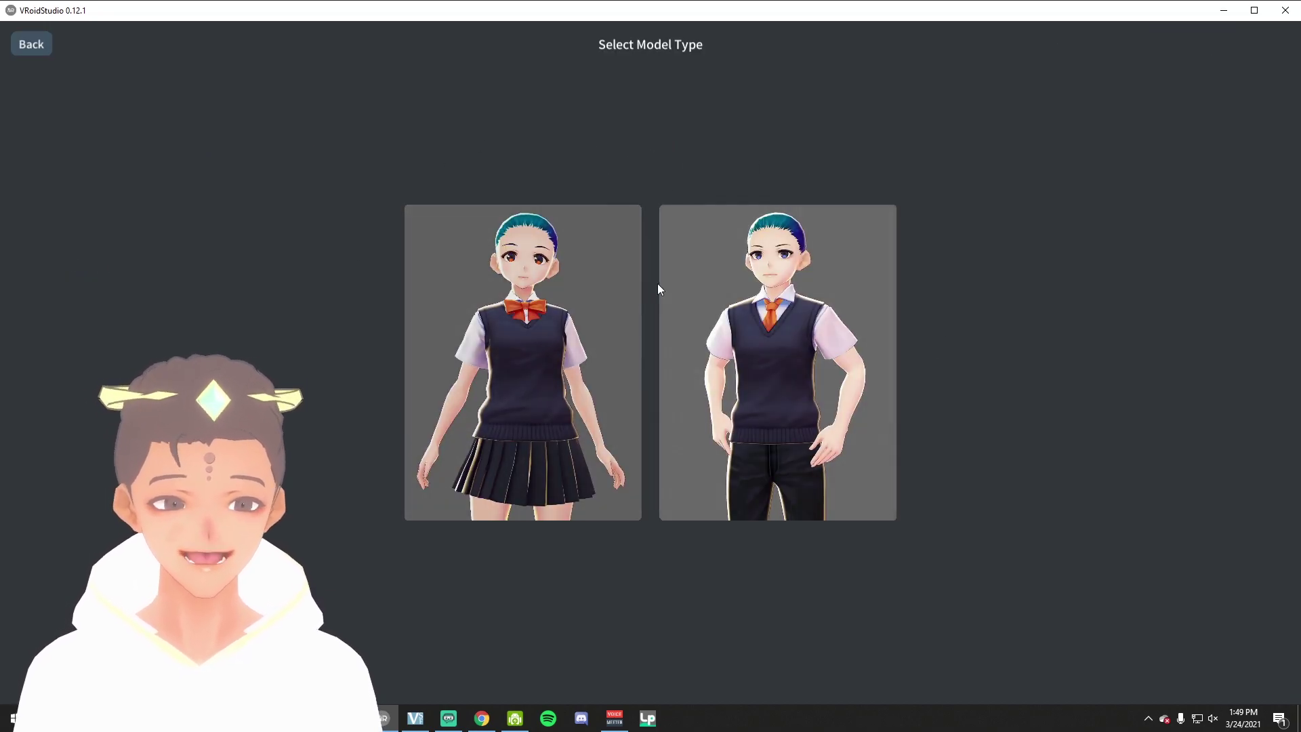
pyautogui.click(754, 316)
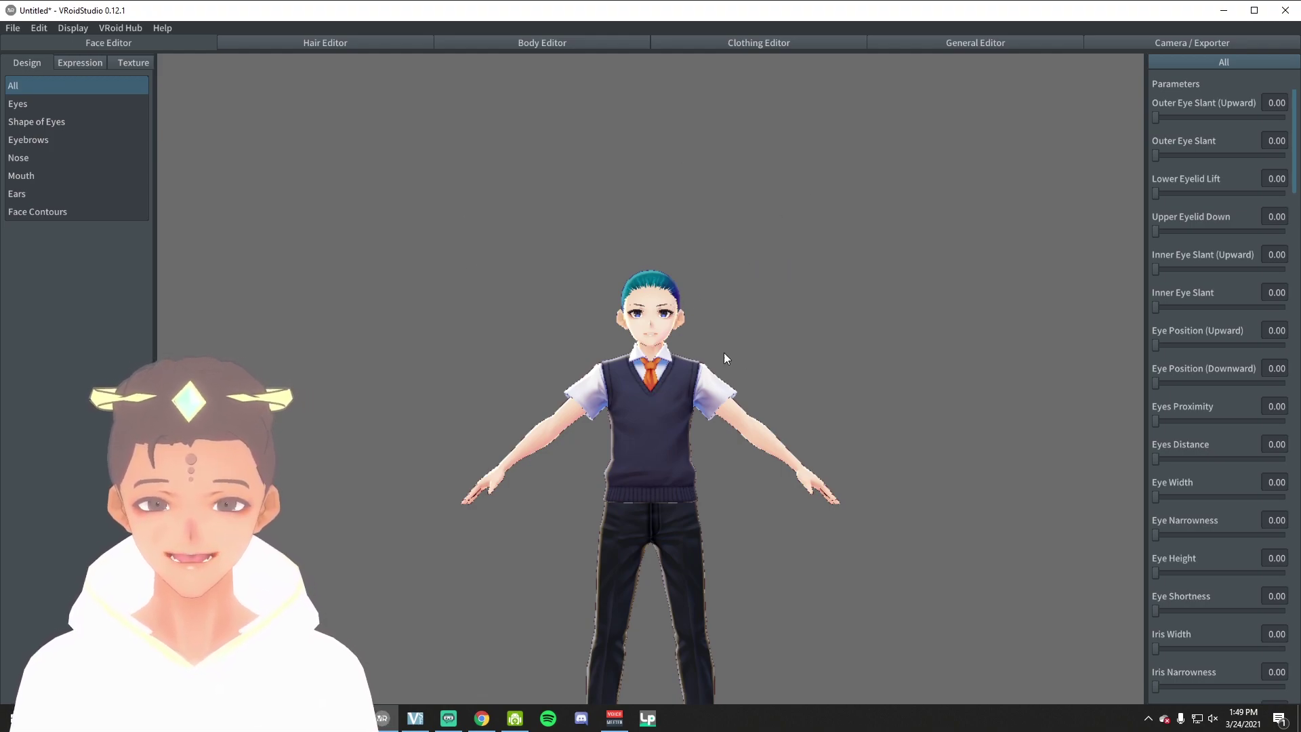
# - Rotate the avatar, then open the VRM Settings export dialog from the Camera/Exporter Export panel
pyautogui.moveTo(647, 382); pyautogui.dragTo(693, 360, button='right')
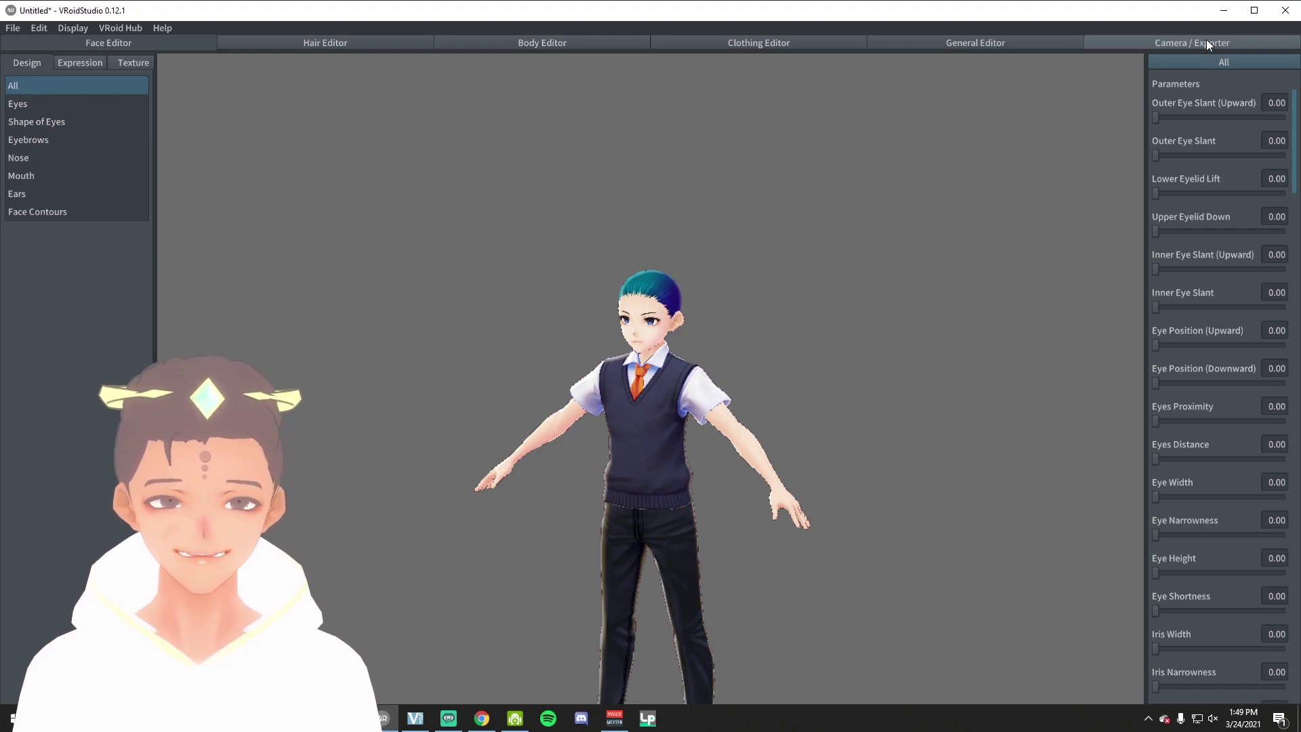
pyautogui.click(1207, 42)
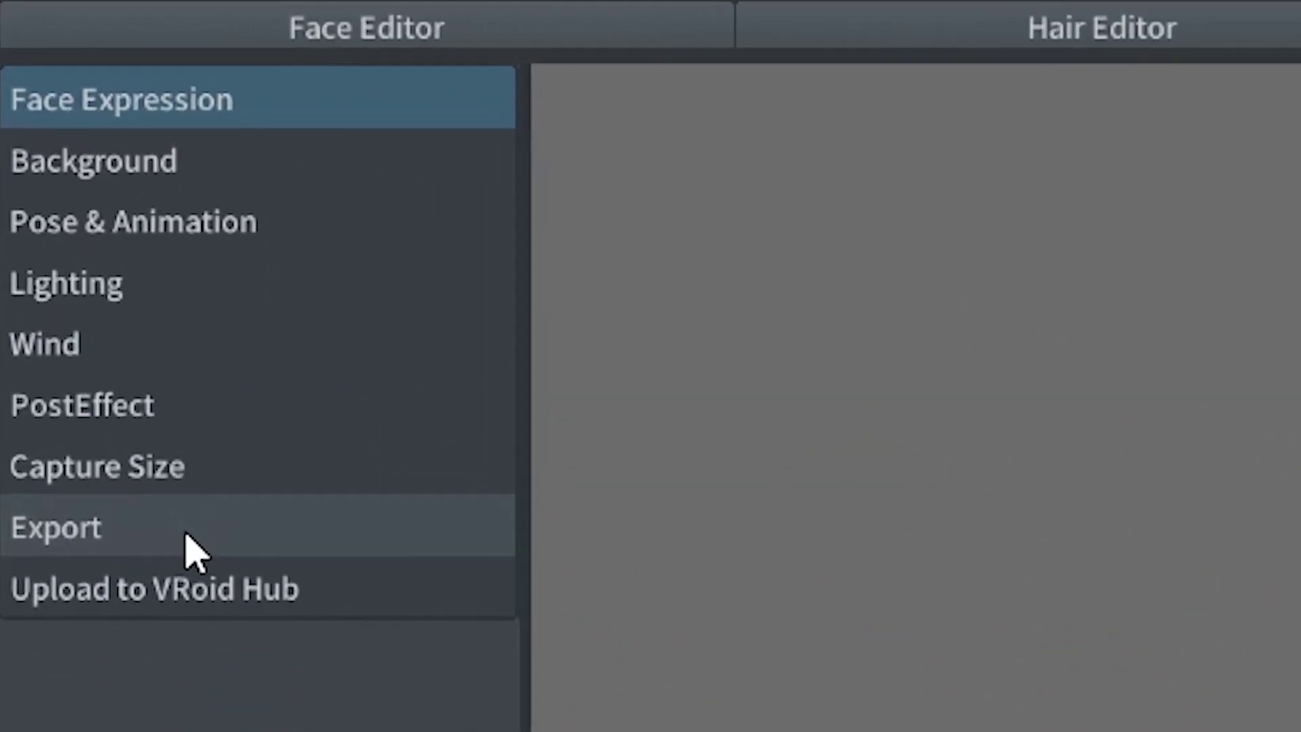
pyautogui.click(187, 535)
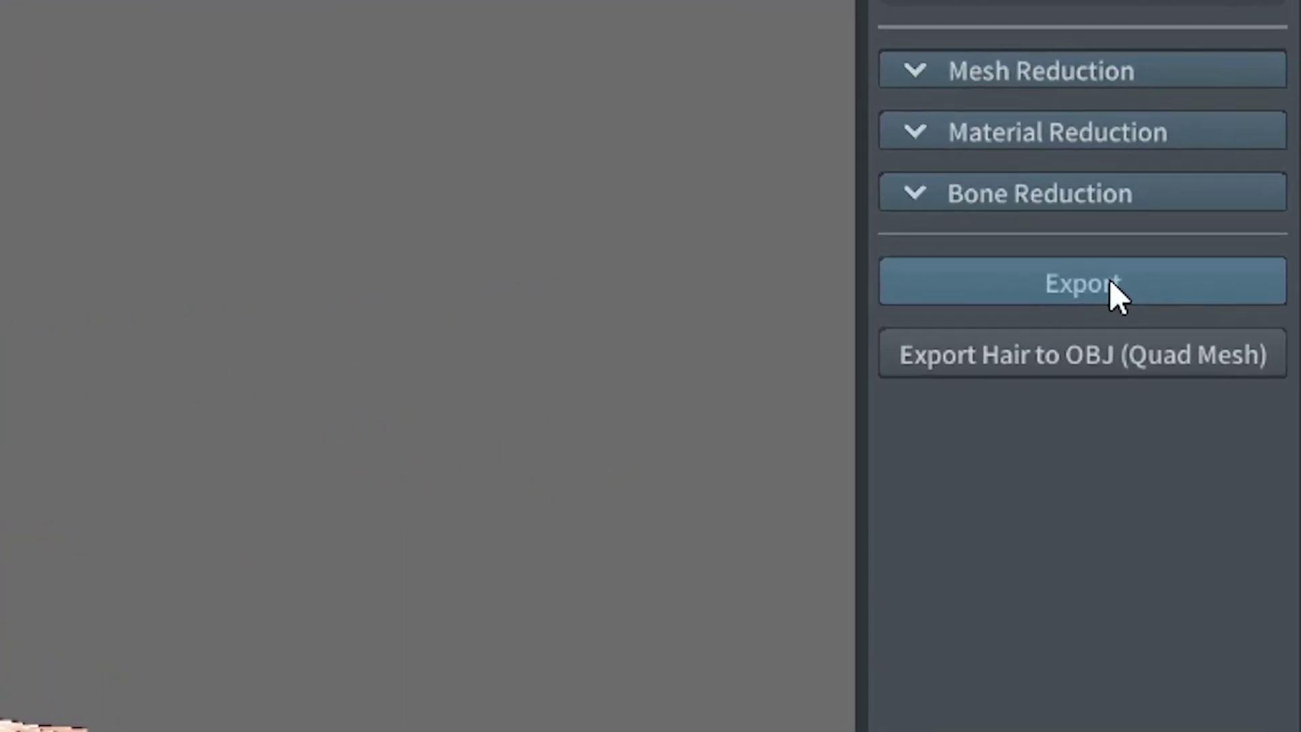
pyautogui.click(1112, 285)
pyautogui.click(559, 232)
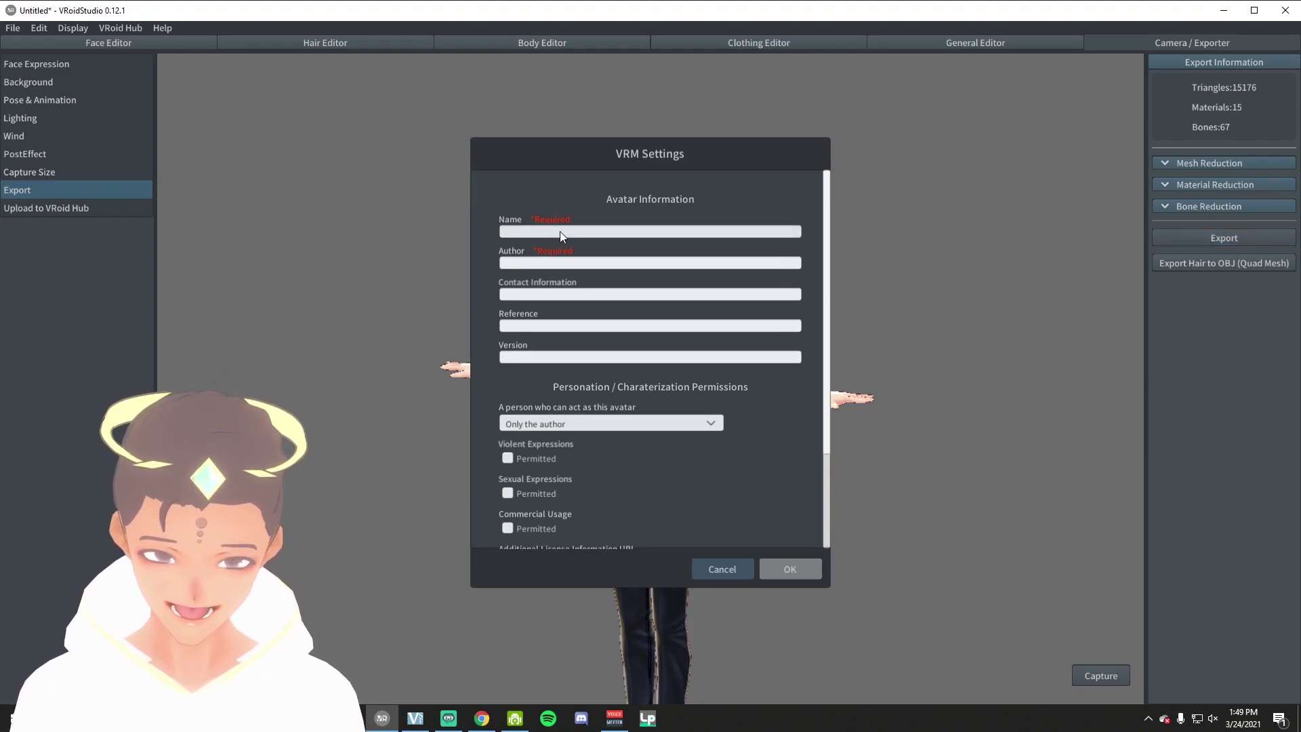
# - Enter the avatar name Tom and the author's name, then confirm the VRM settings
pyautogui.write('Tom')
pyautogui.click(604, 262)
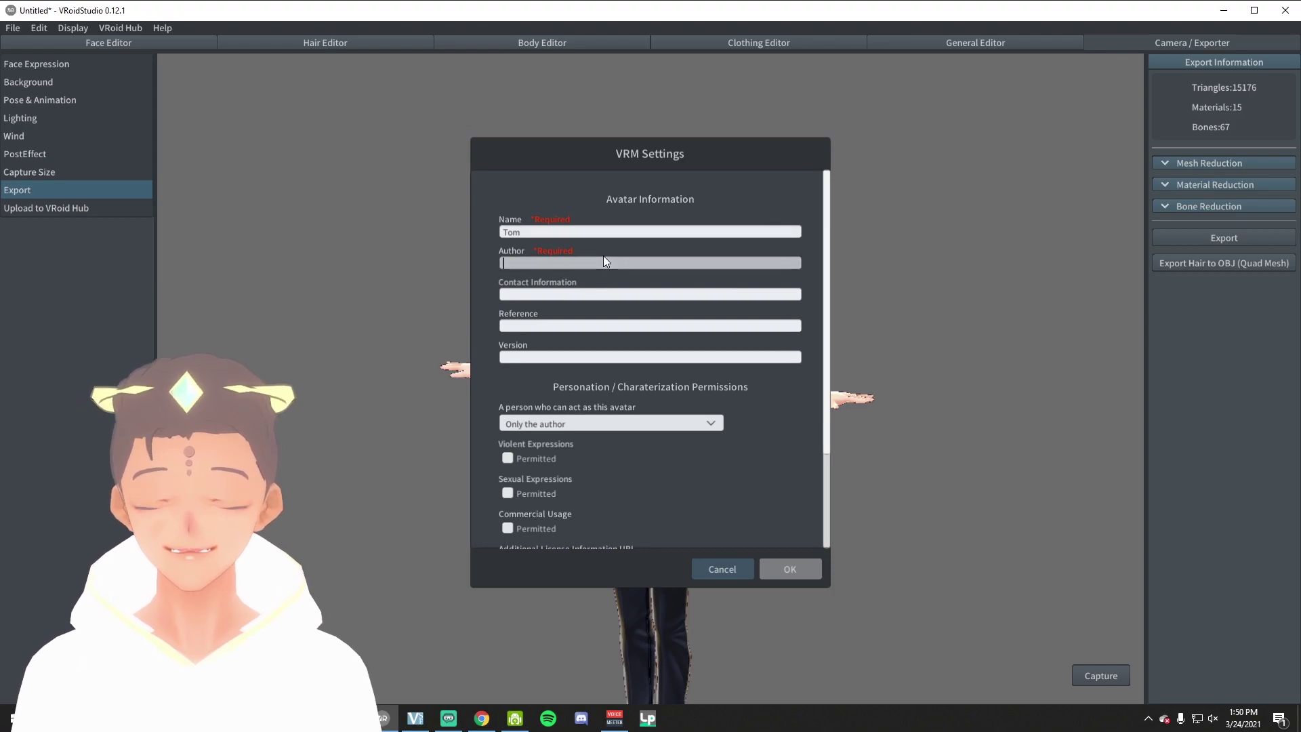
pyautogui.write('Cruz')
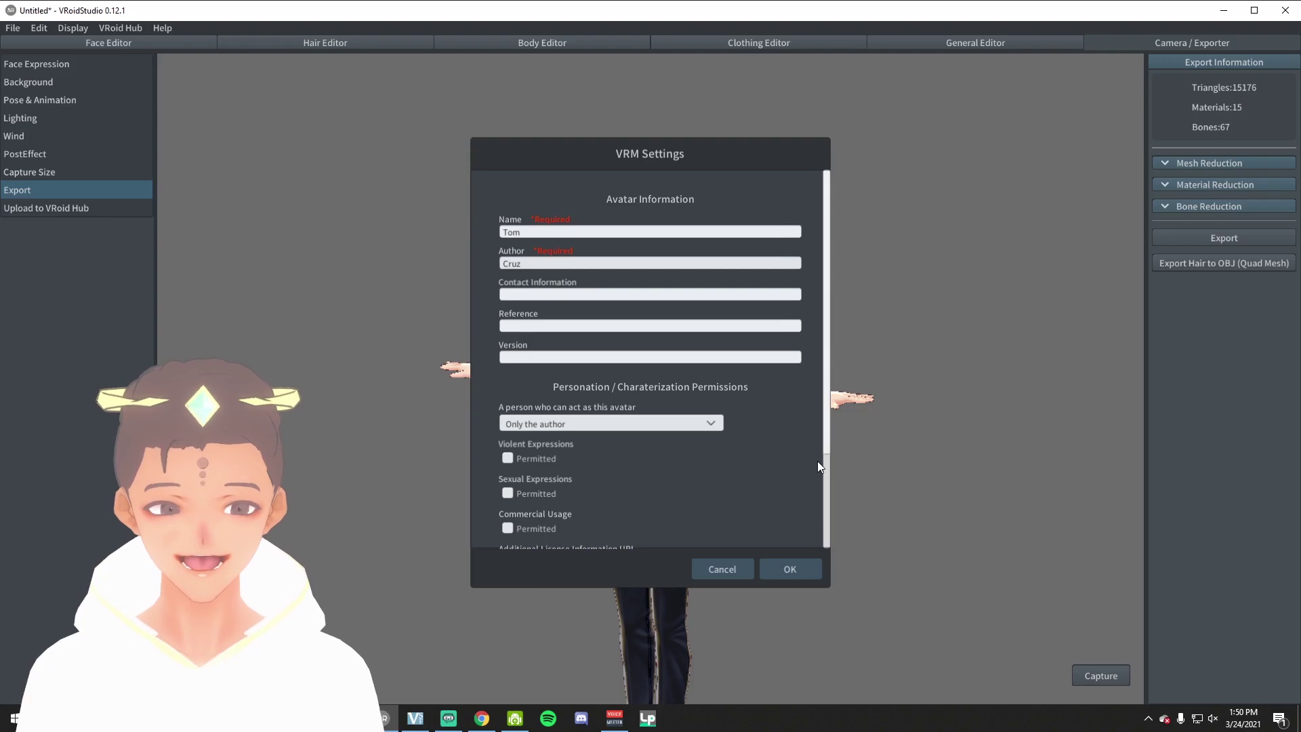
pyautogui.scroll(-1, 766, 501)
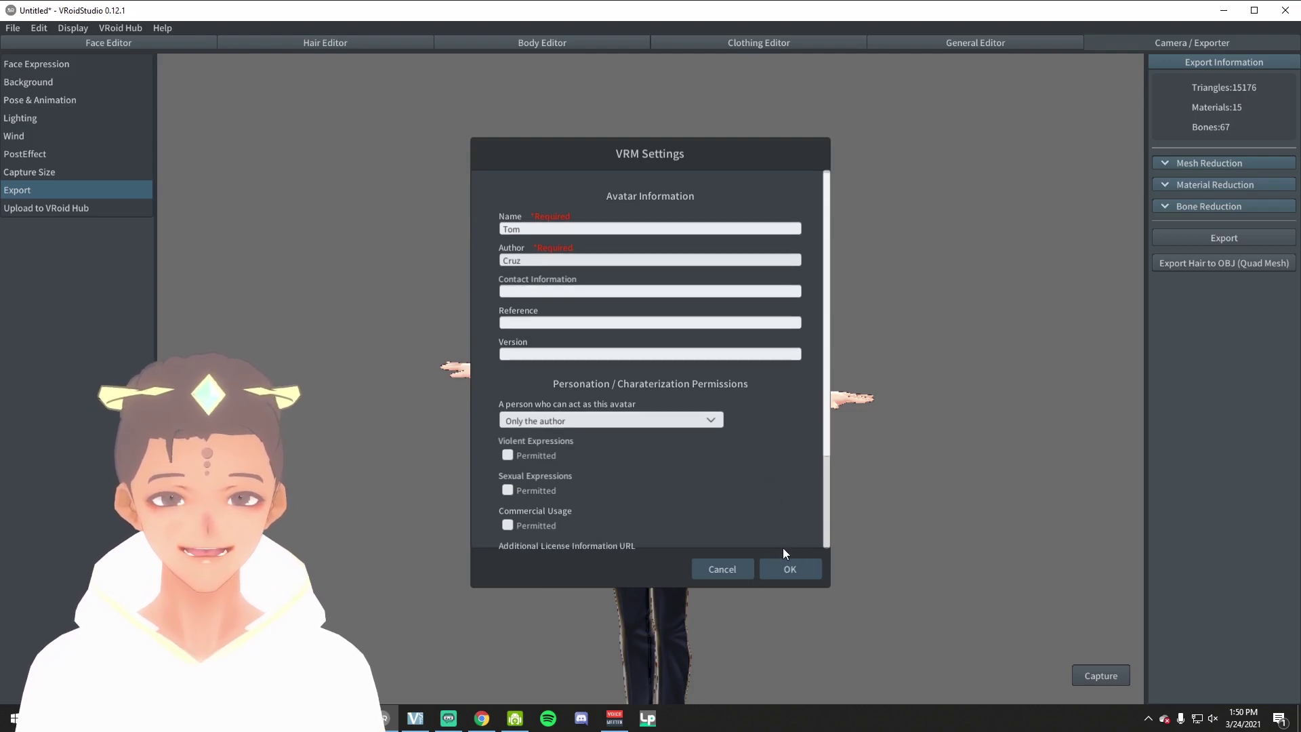
pyautogui.click(790, 568)
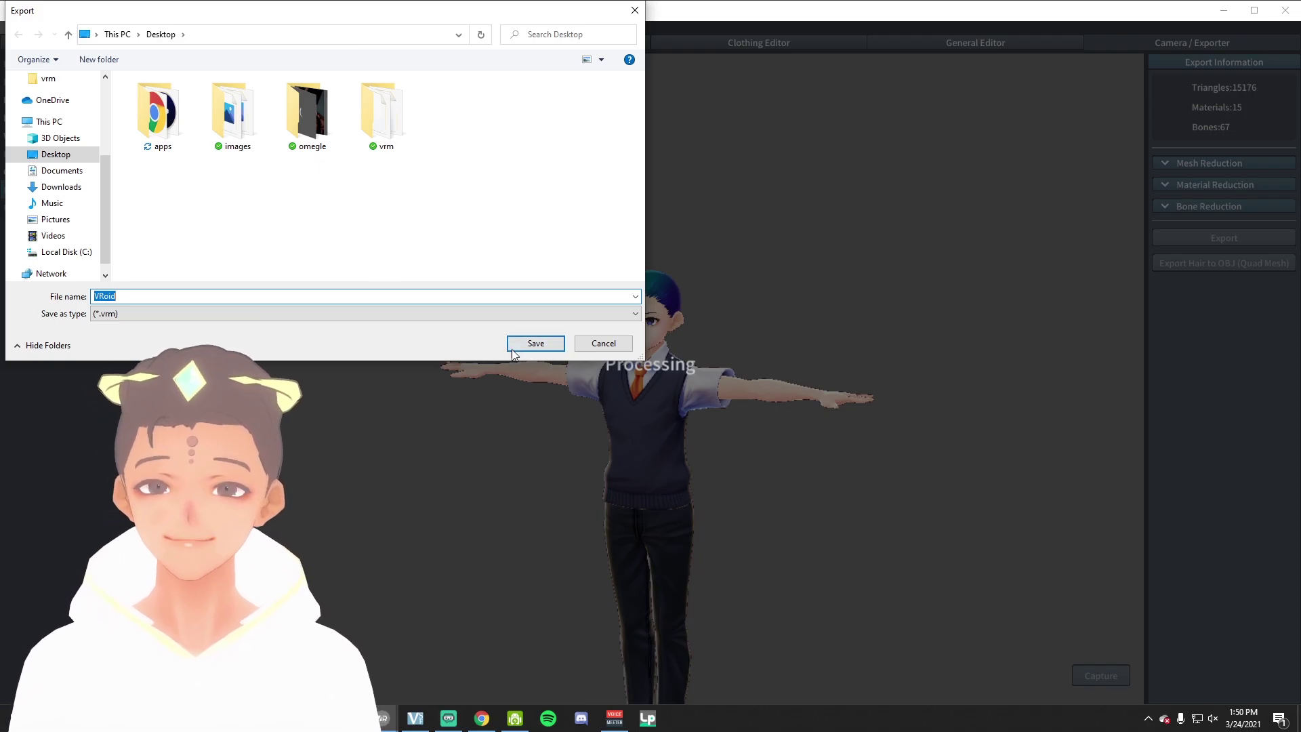
# - Save the VRM export as VRoid.vrm on the Desktop
pyautogui.click(534, 344)
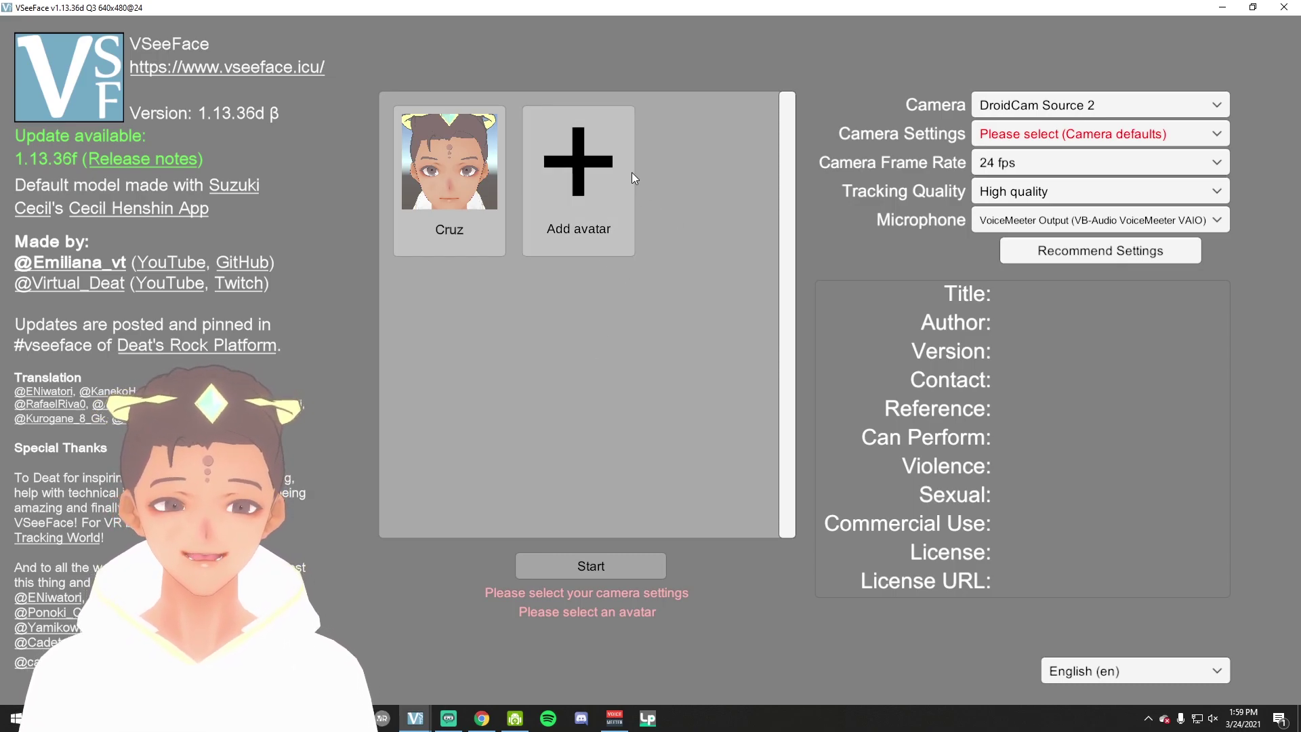
# - Load the exported VRoid.vrm file as a new avatar and select the Tom avatar
pyautogui.click(588, 172)
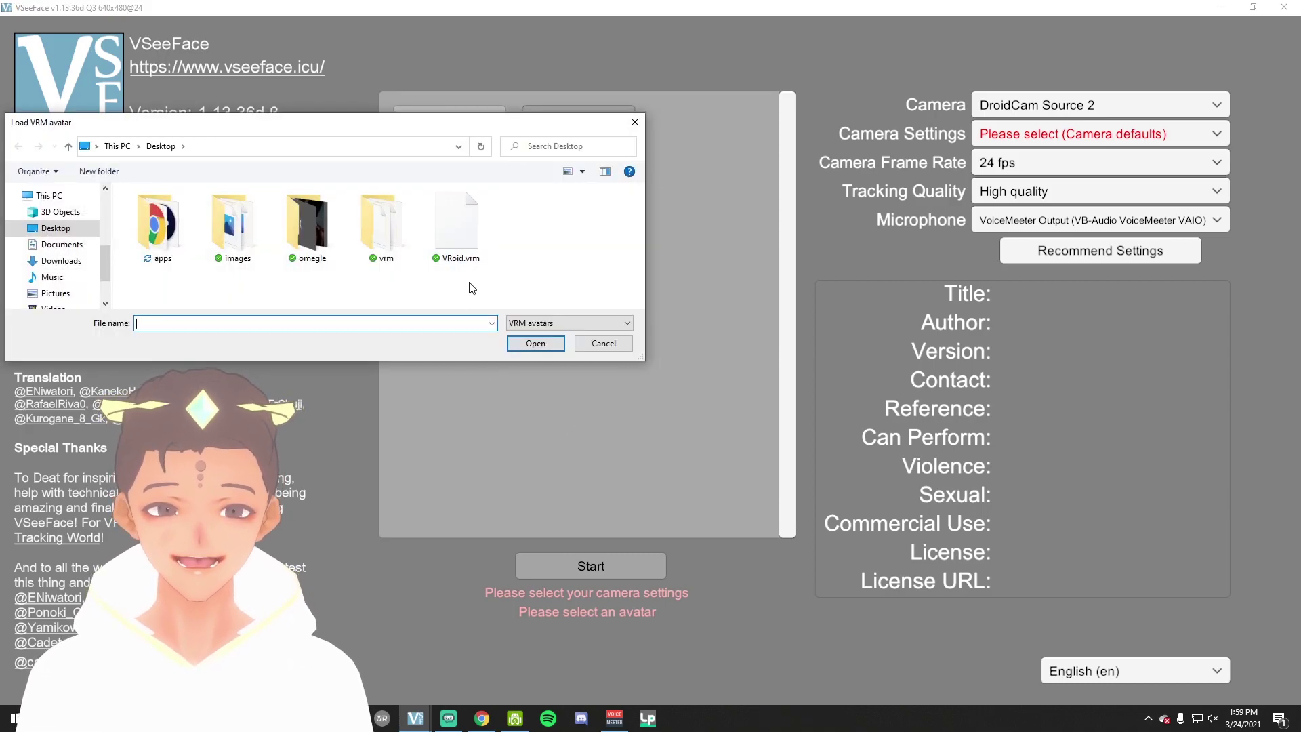
pyautogui.click(462, 244)
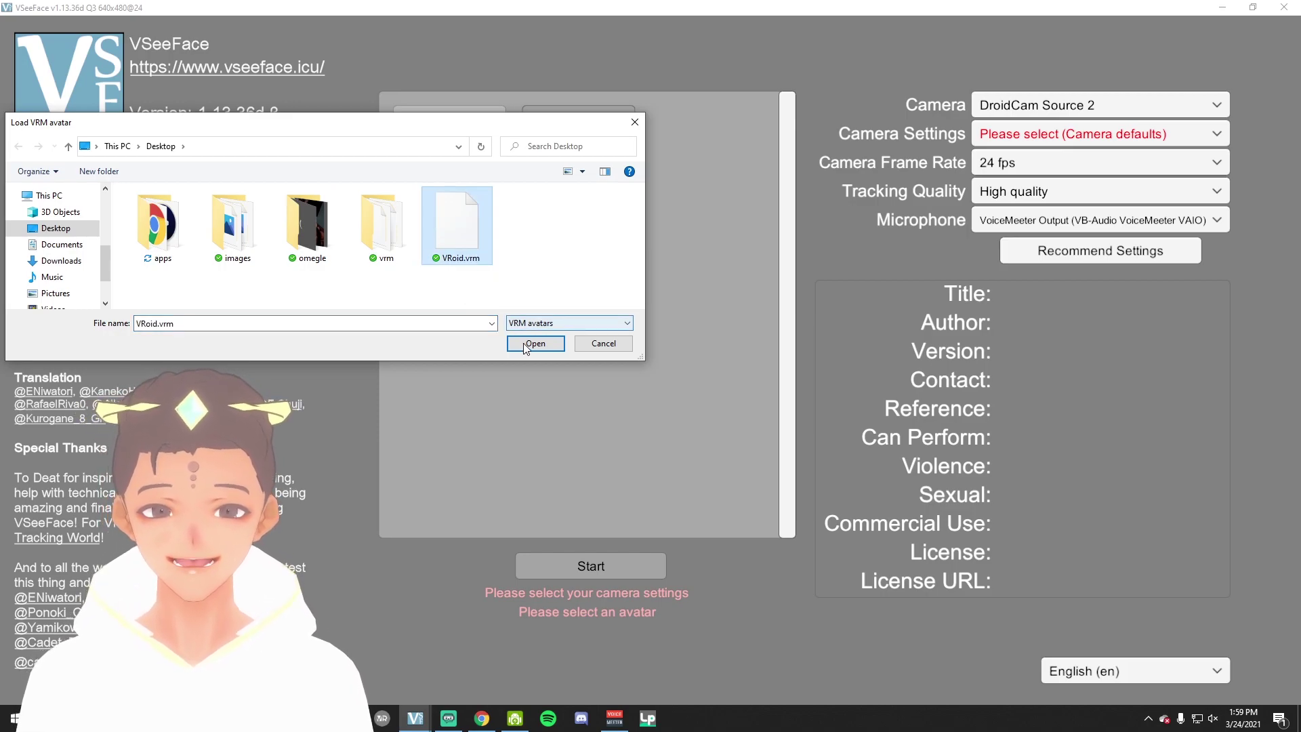
pyautogui.click(534, 343)
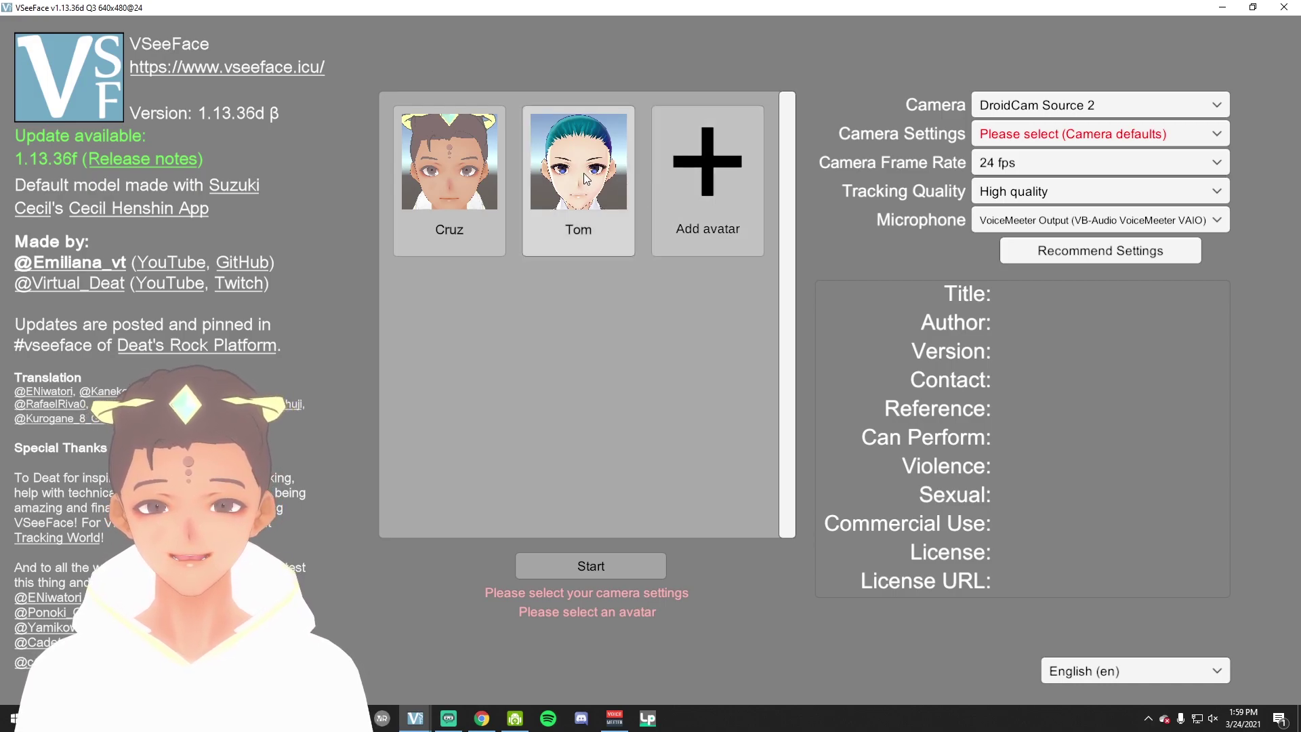
pyautogui.click(576, 145)
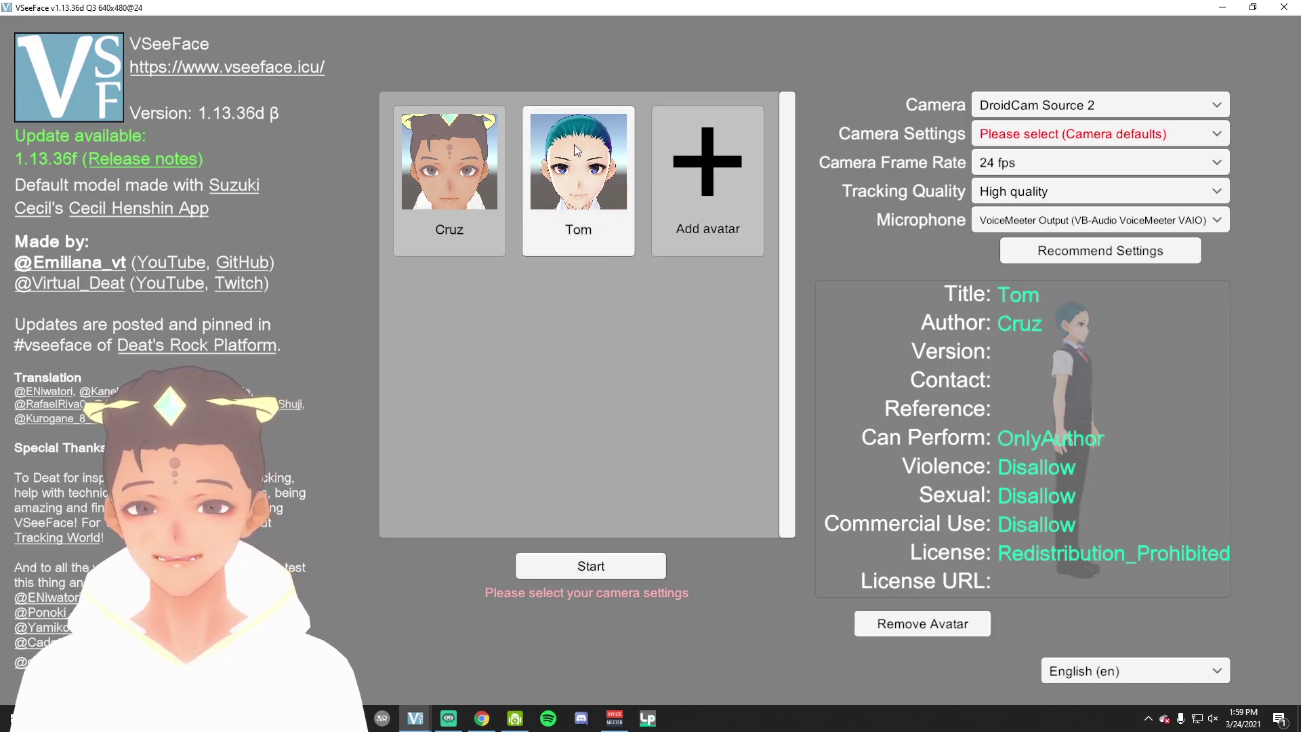
# - Start face tracking with the Tom avatar, then switch to Streamlabs OBS
pyautogui.click(616, 566)
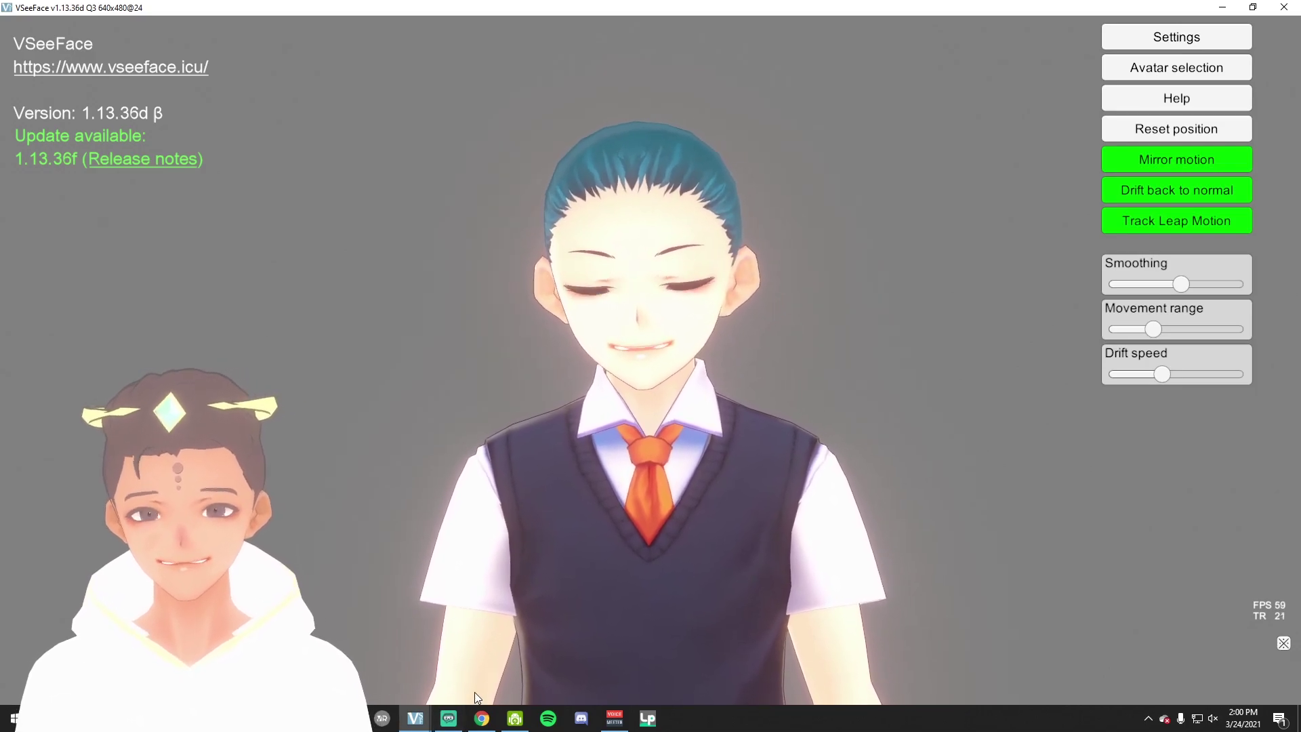
pyautogui.click(449, 717)
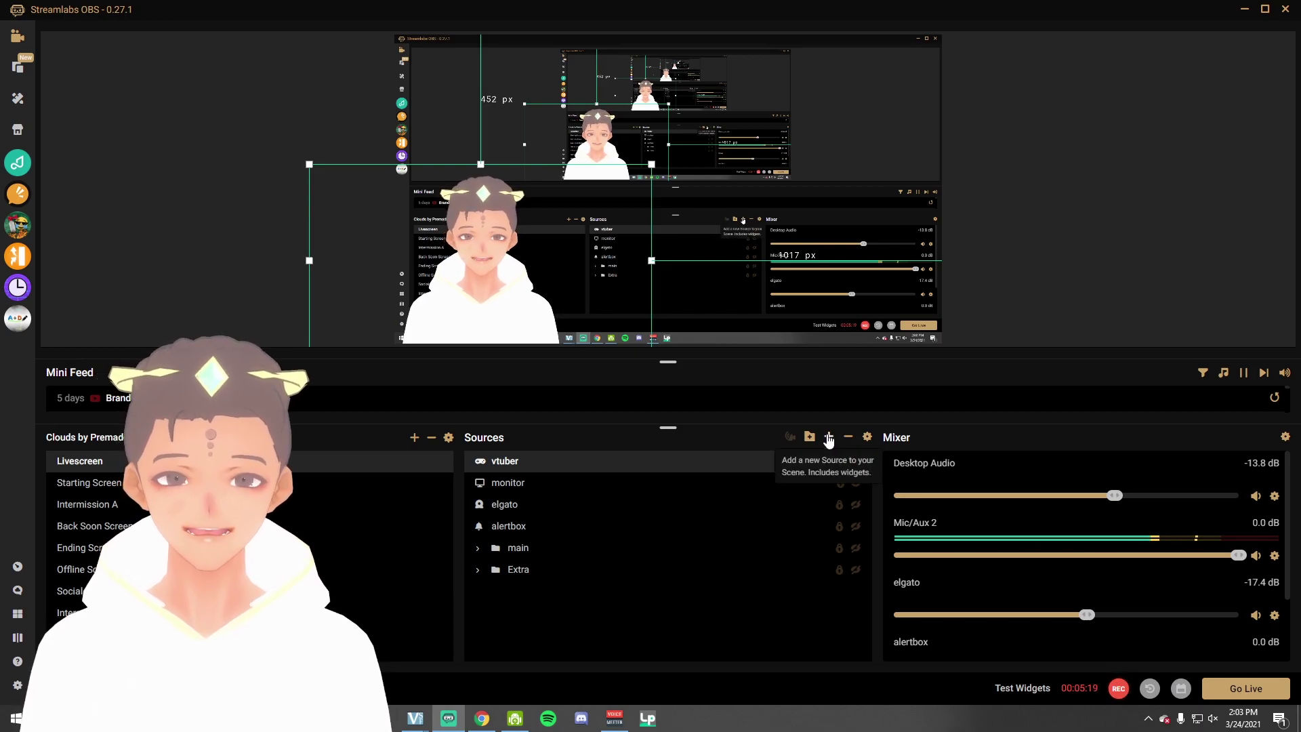
# - Add a new Game Capture source to the scene and rename it tom
pyautogui.click(830, 437)
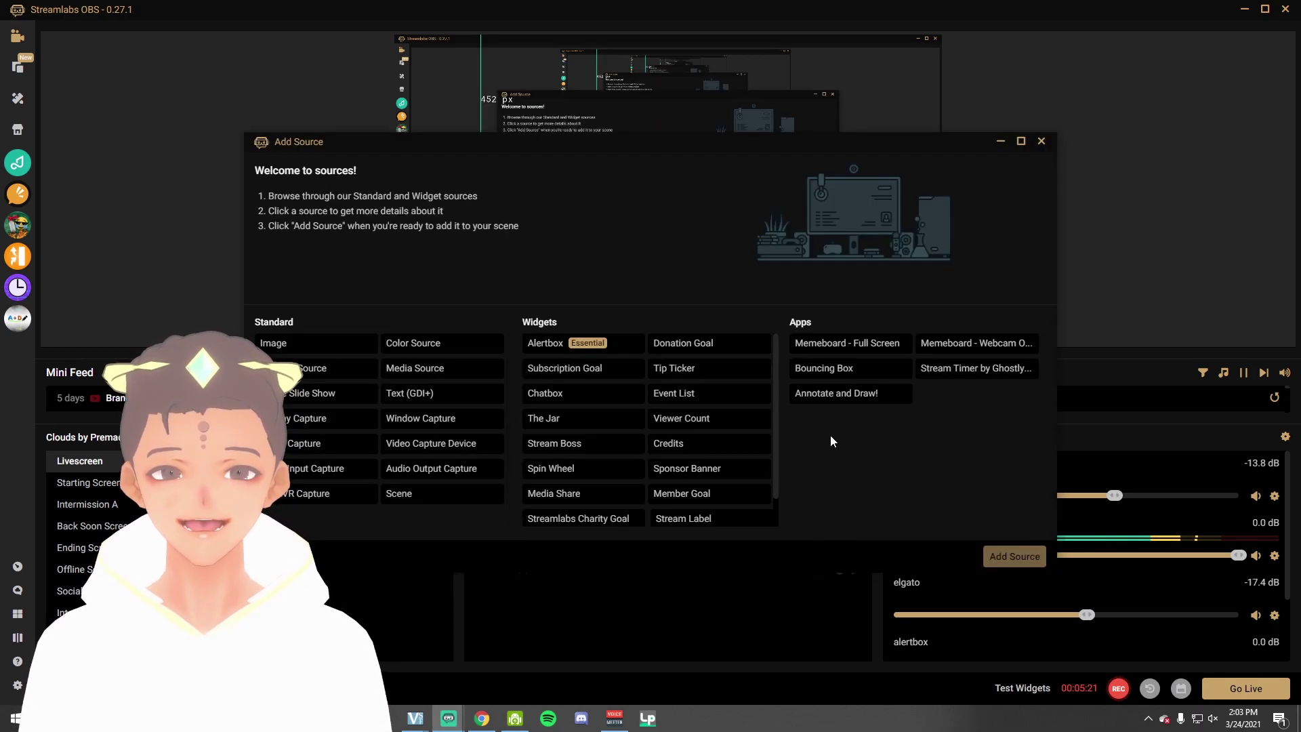
pyautogui.click(310, 448)
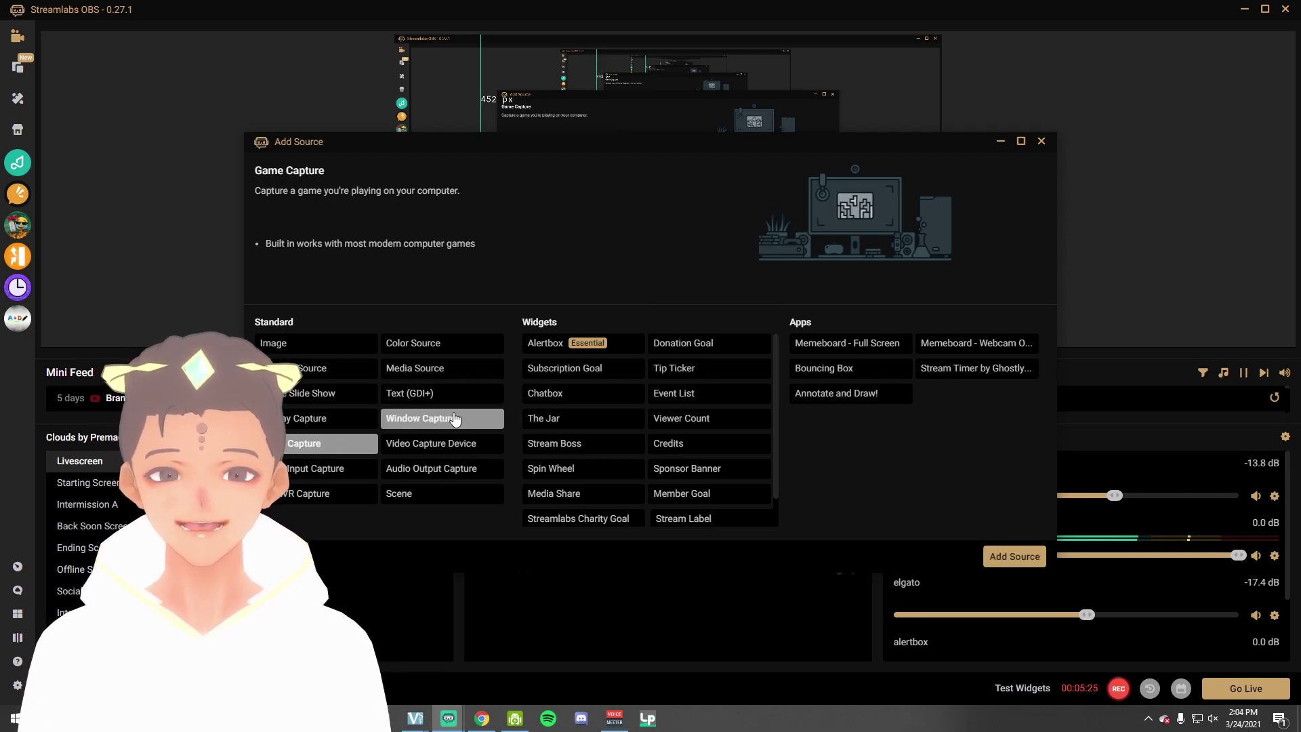
pyautogui.click(1013, 557)
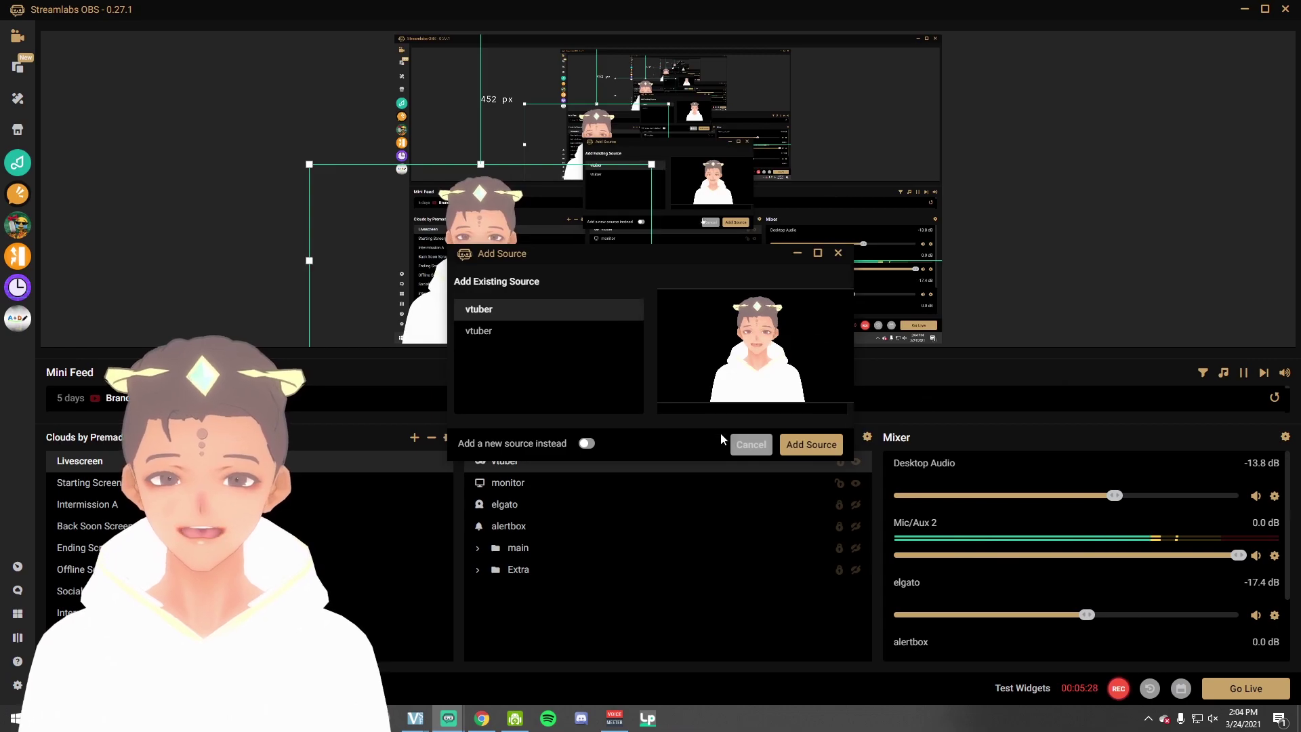
pyautogui.click(587, 446)
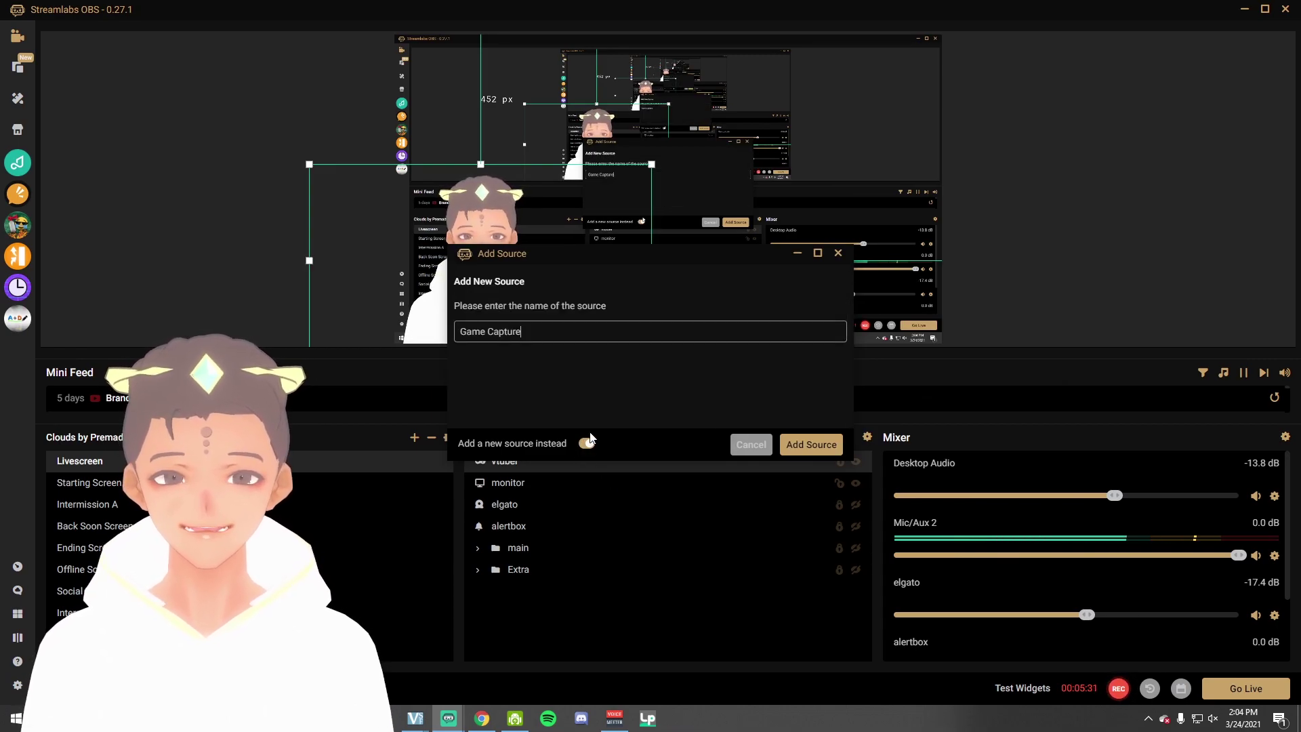
pyautogui.moveTo(561, 339); pyautogui.dragTo(467, 331)
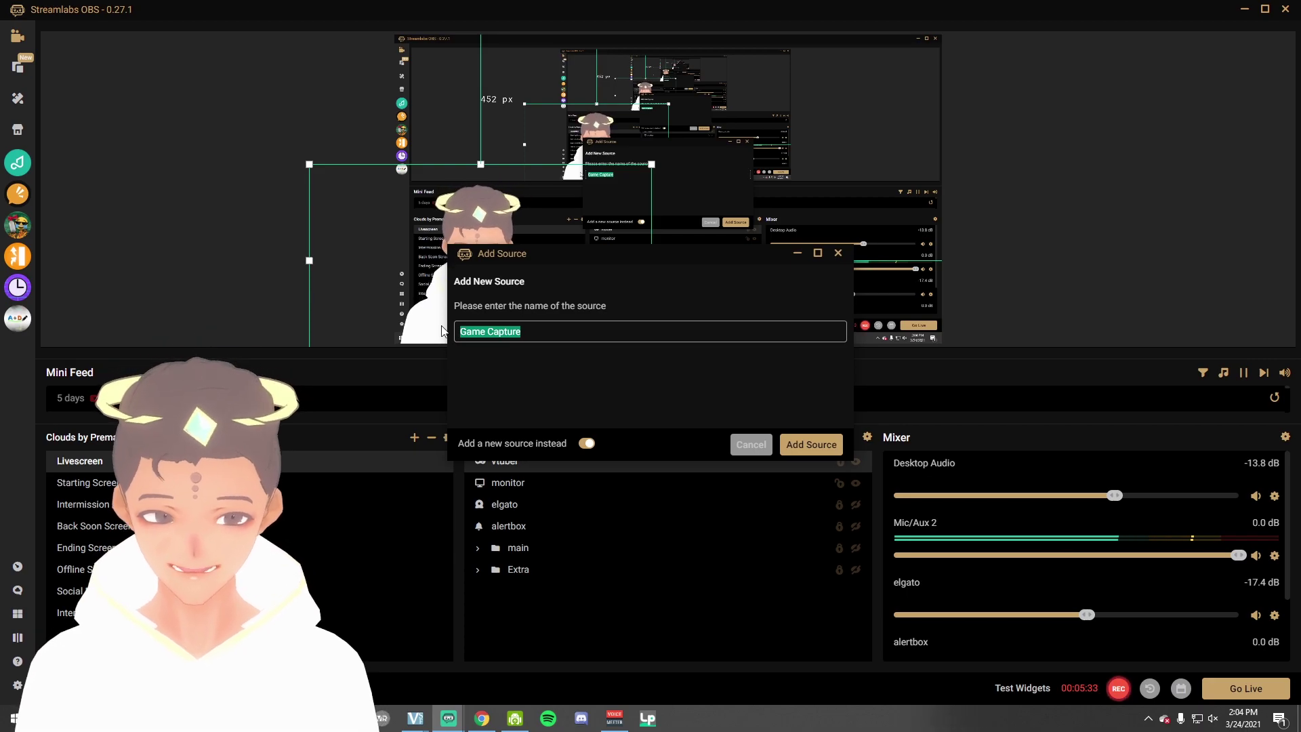
pyautogui.write('t')
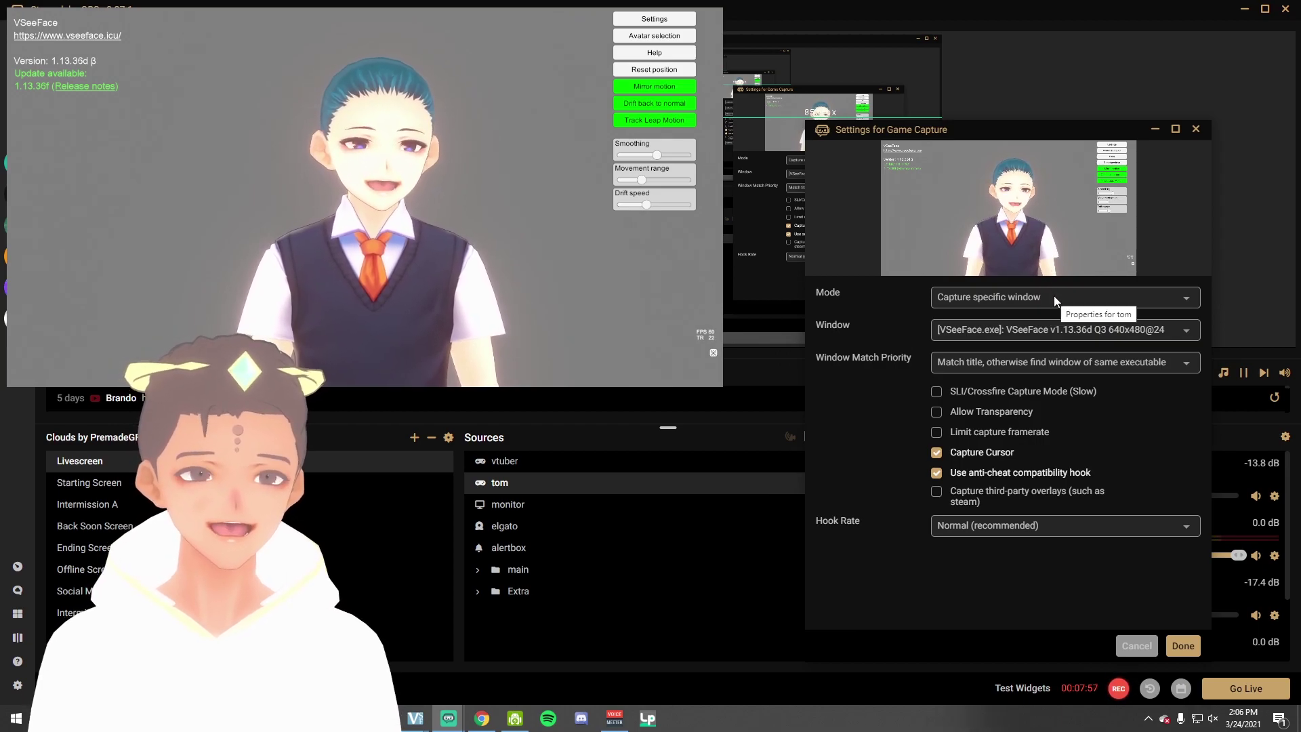
# - Set the tom source to Capture specific window on VSeeFace.exe with Allow Transparency ticked, and confirm with Done
pyautogui.click(946, 302)
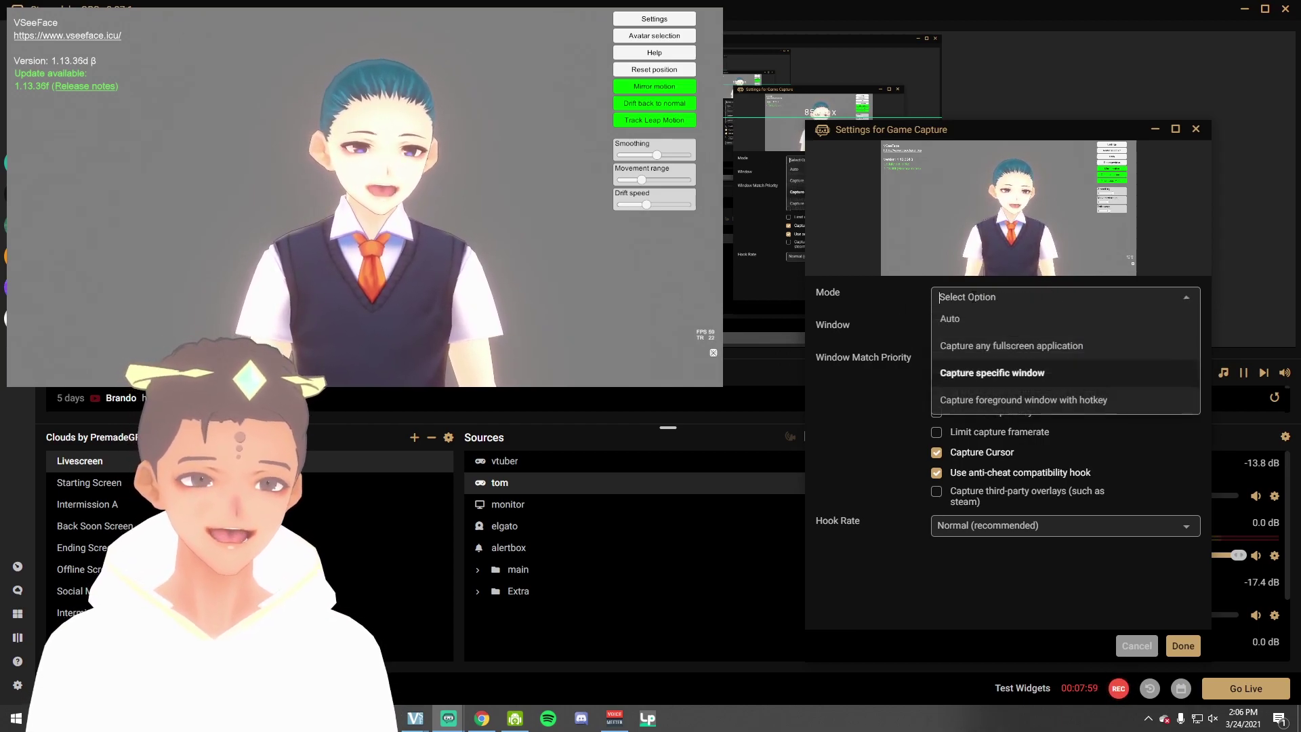
pyautogui.click(983, 374)
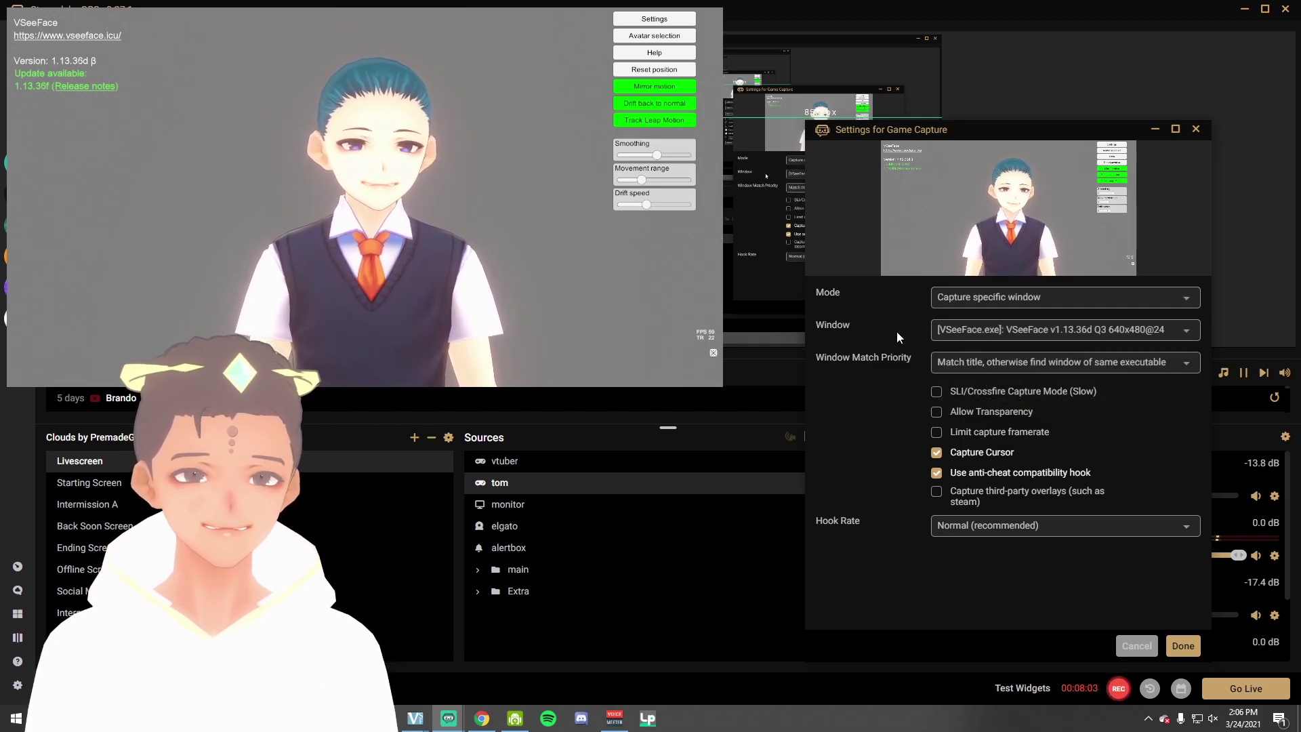
pyautogui.click(972, 331)
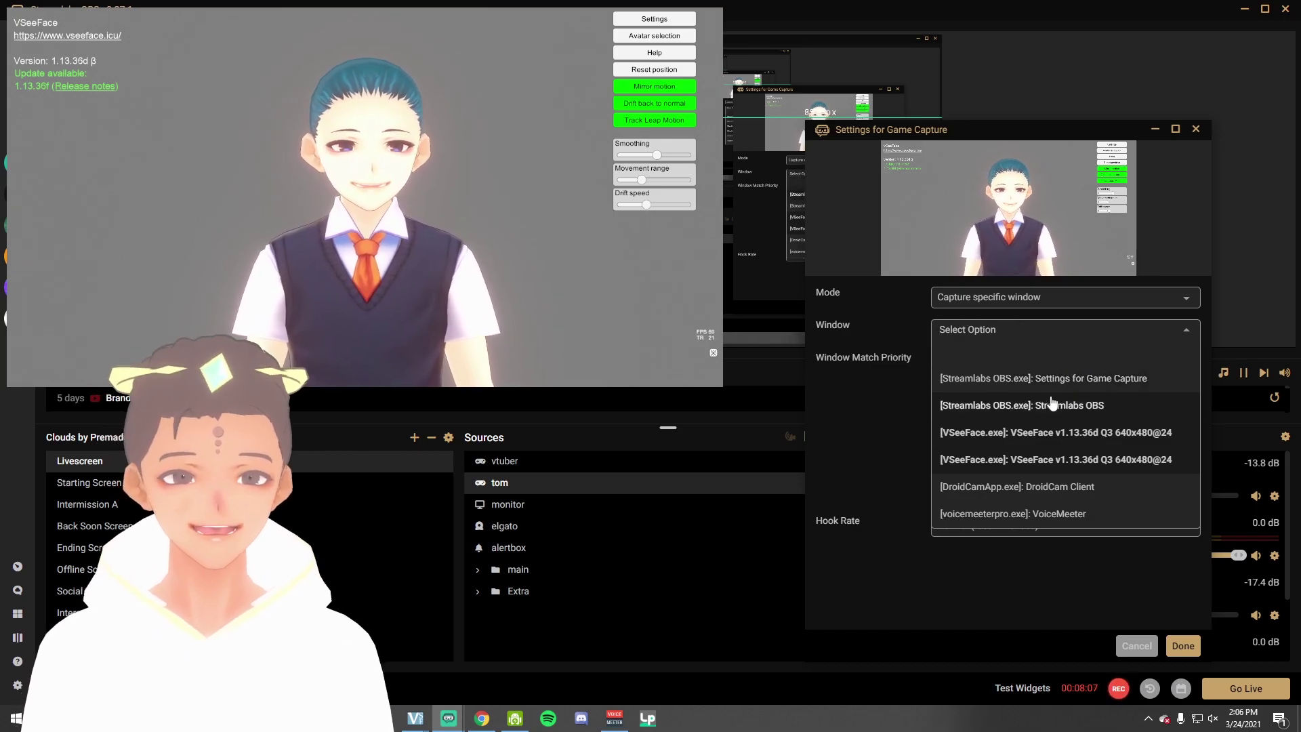
pyautogui.click(916, 317)
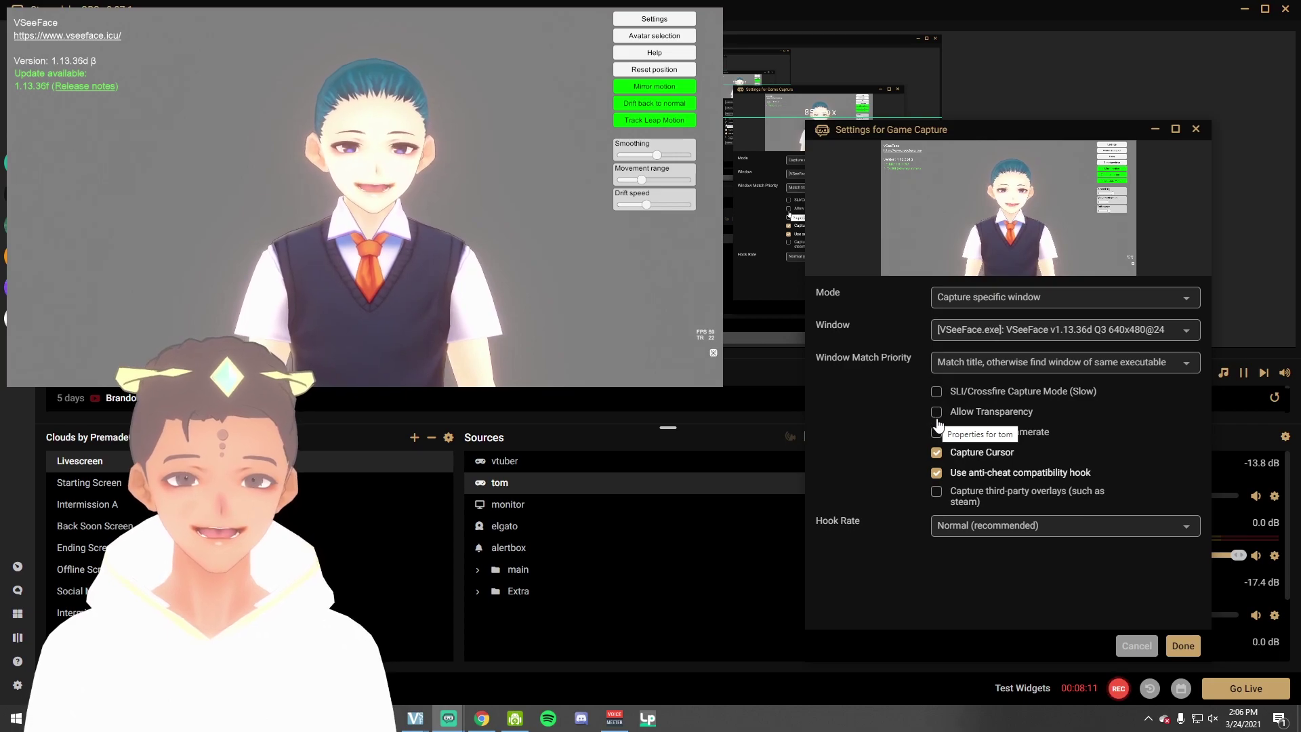
pyautogui.click(936, 412)
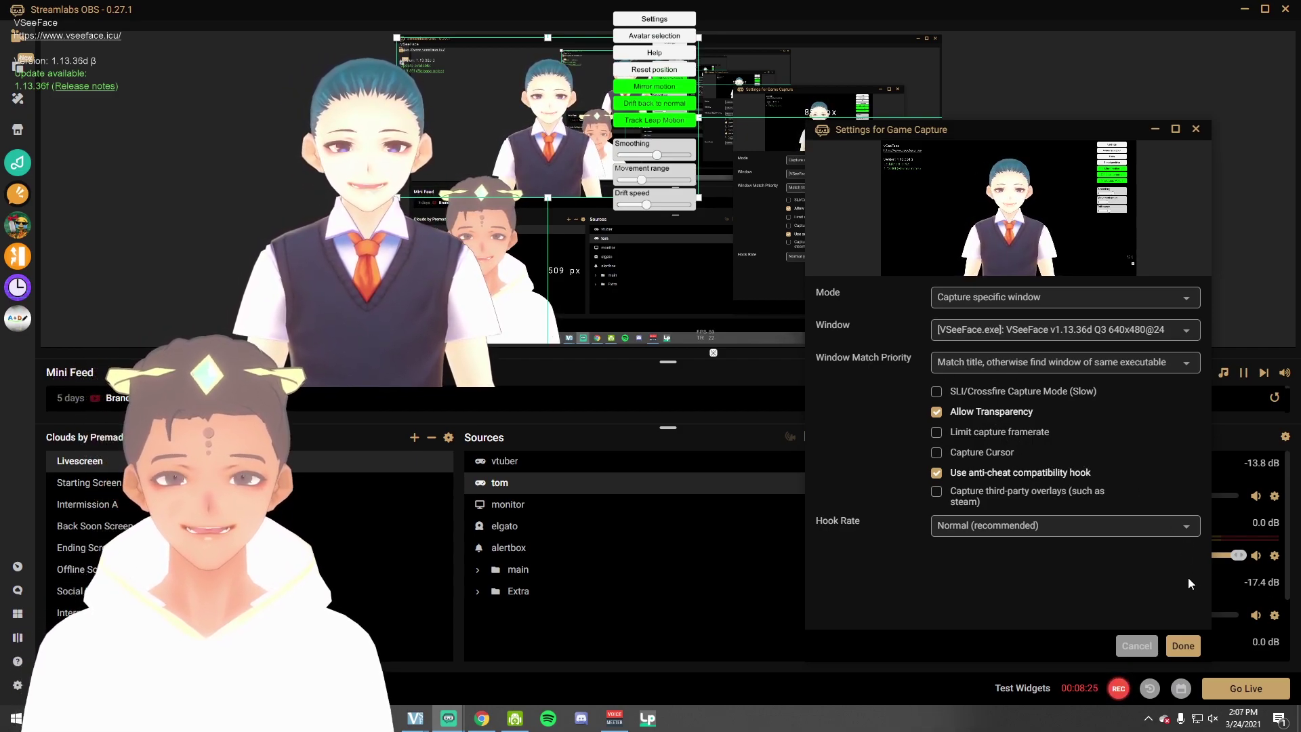
pyautogui.click(1179, 646)
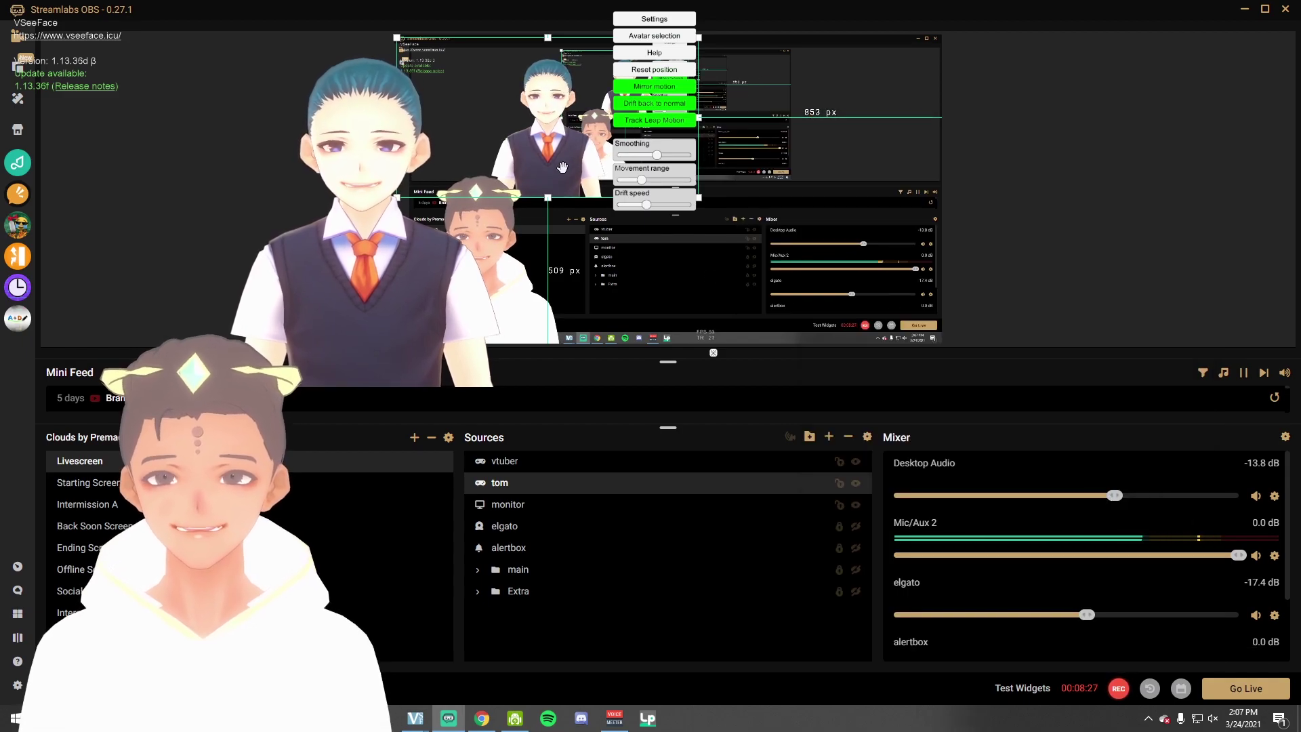
# - Drag the tom capture down-right, widen it by its corner handle, then switch to VSeeFace
pyautogui.moveTo(592, 175); pyautogui.dragTo(713, 268)
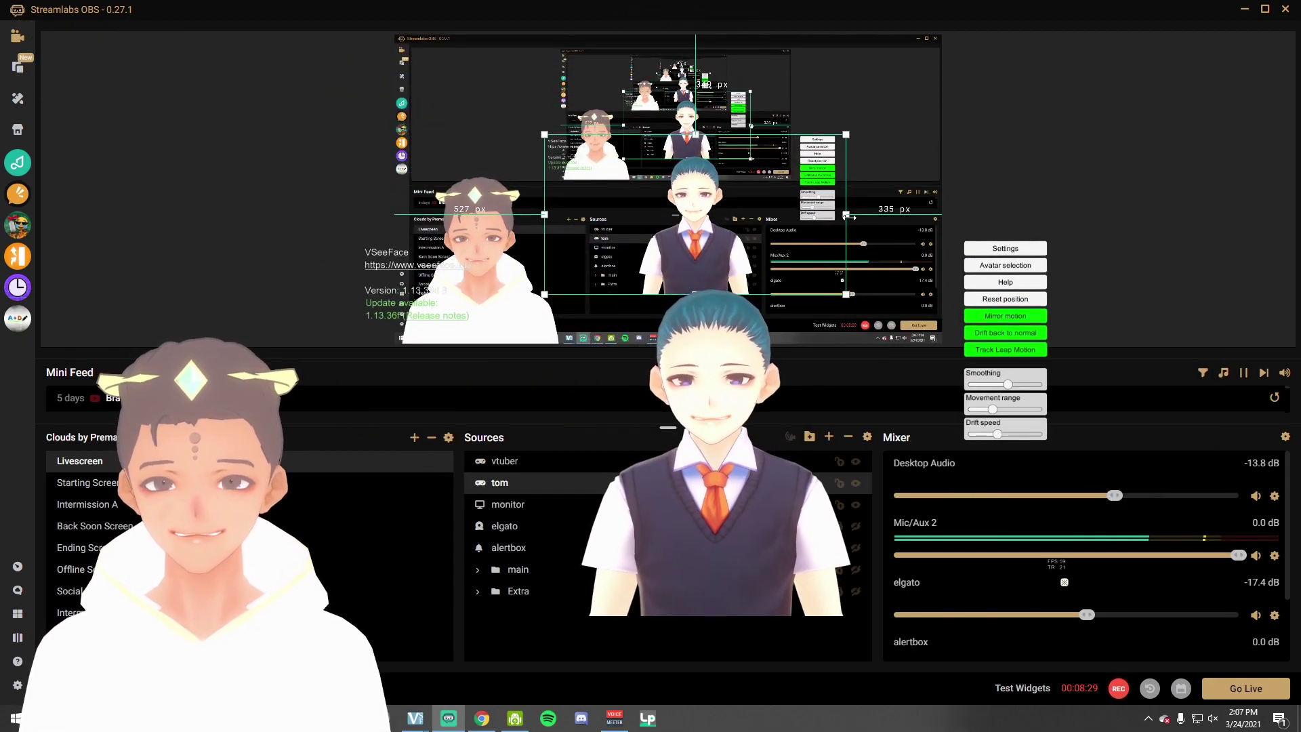
pyautogui.moveTo(847, 215); pyautogui.dragTo(933, 215)
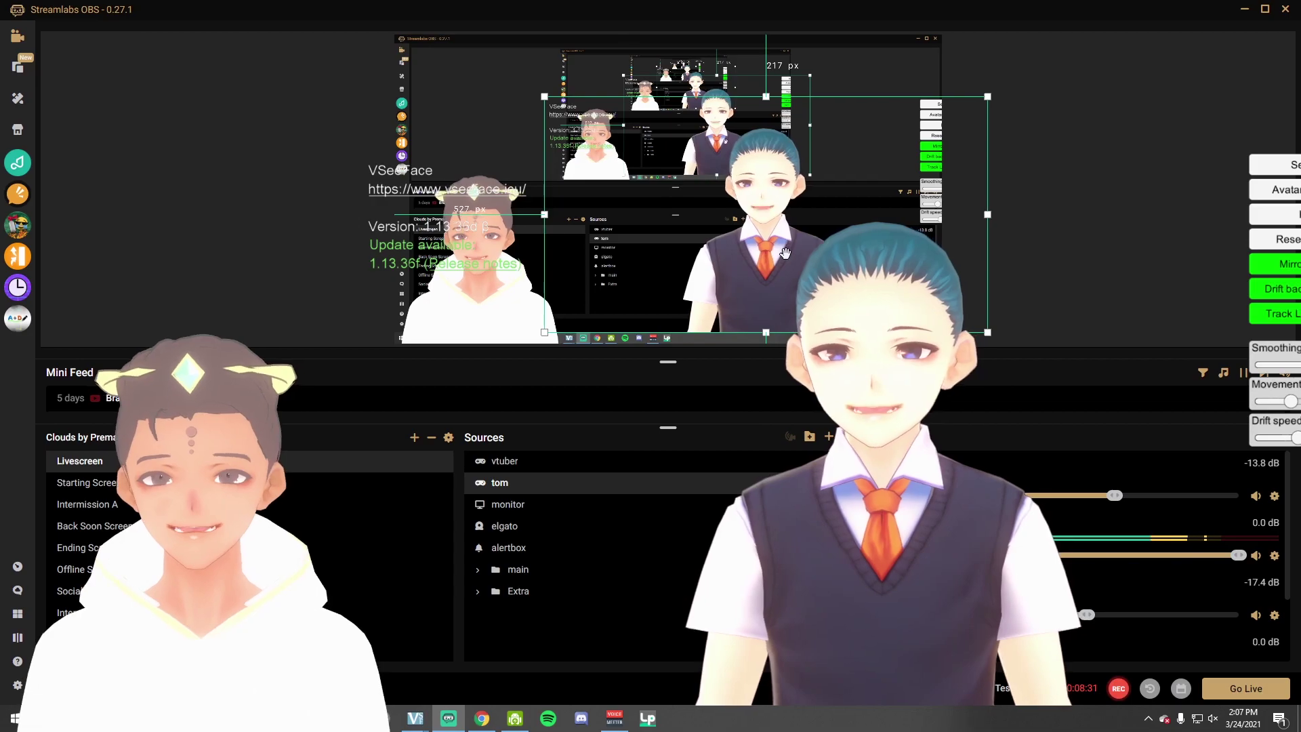
pyautogui.moveTo(717, 255); pyautogui.dragTo(762, 272)
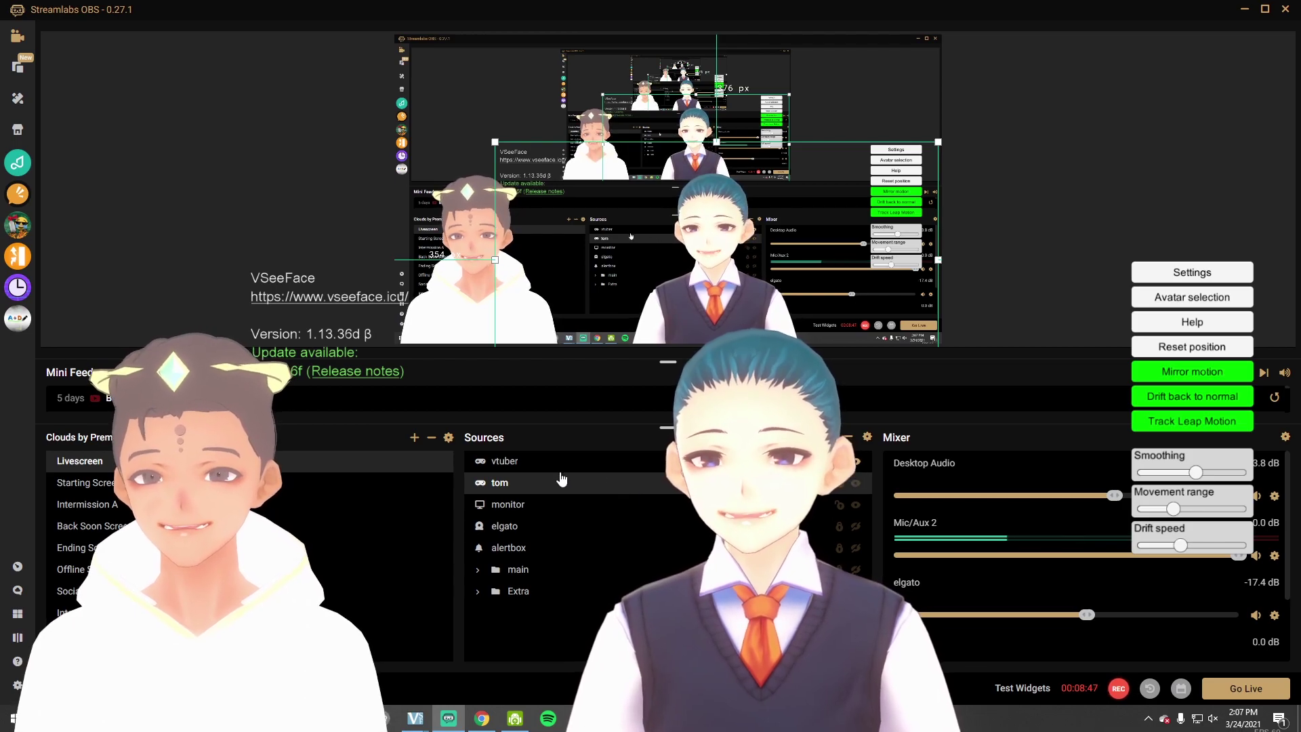
pyautogui.hotkey('alt', 'Tab')
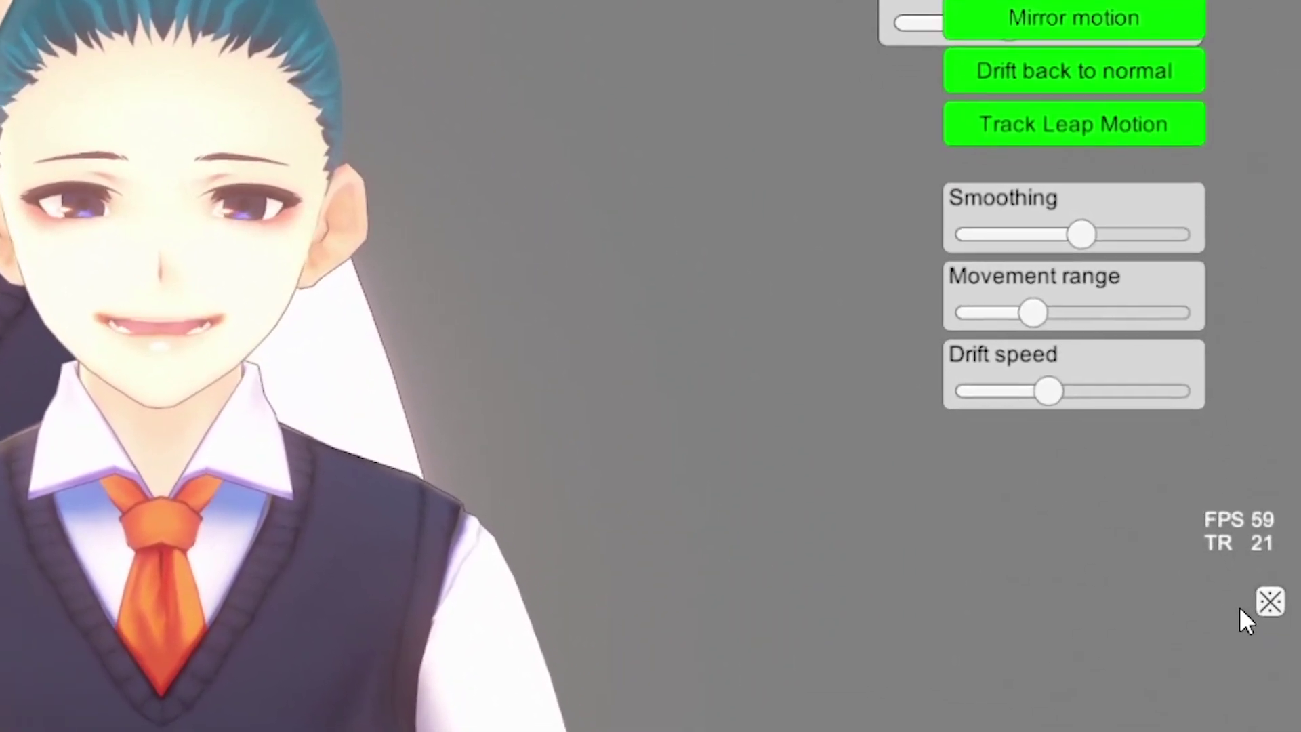
# - Hide VSeeFace's interface so the Tom avatar has a transparent background, then bring Streamlabs OBS forward
pyautogui.click(1270, 601)
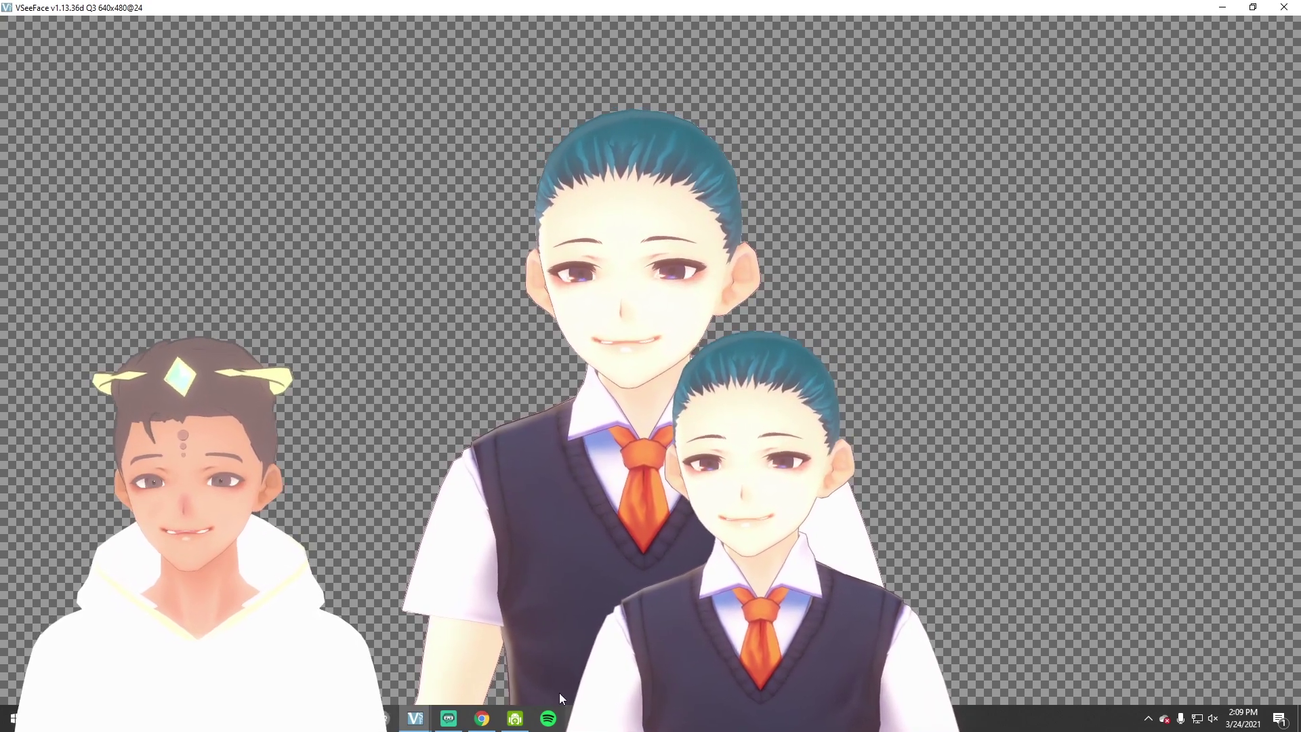
pyautogui.moveTo(461, 729)
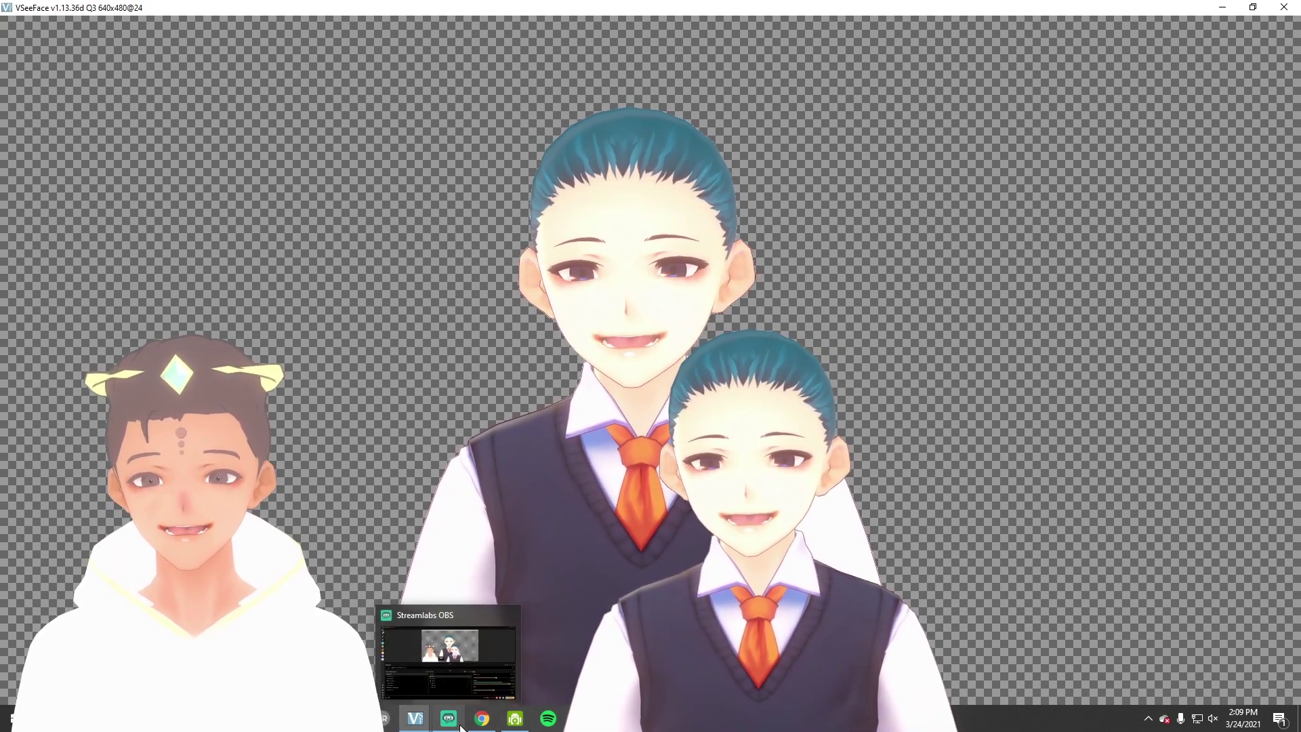
pyautogui.click(461, 728)
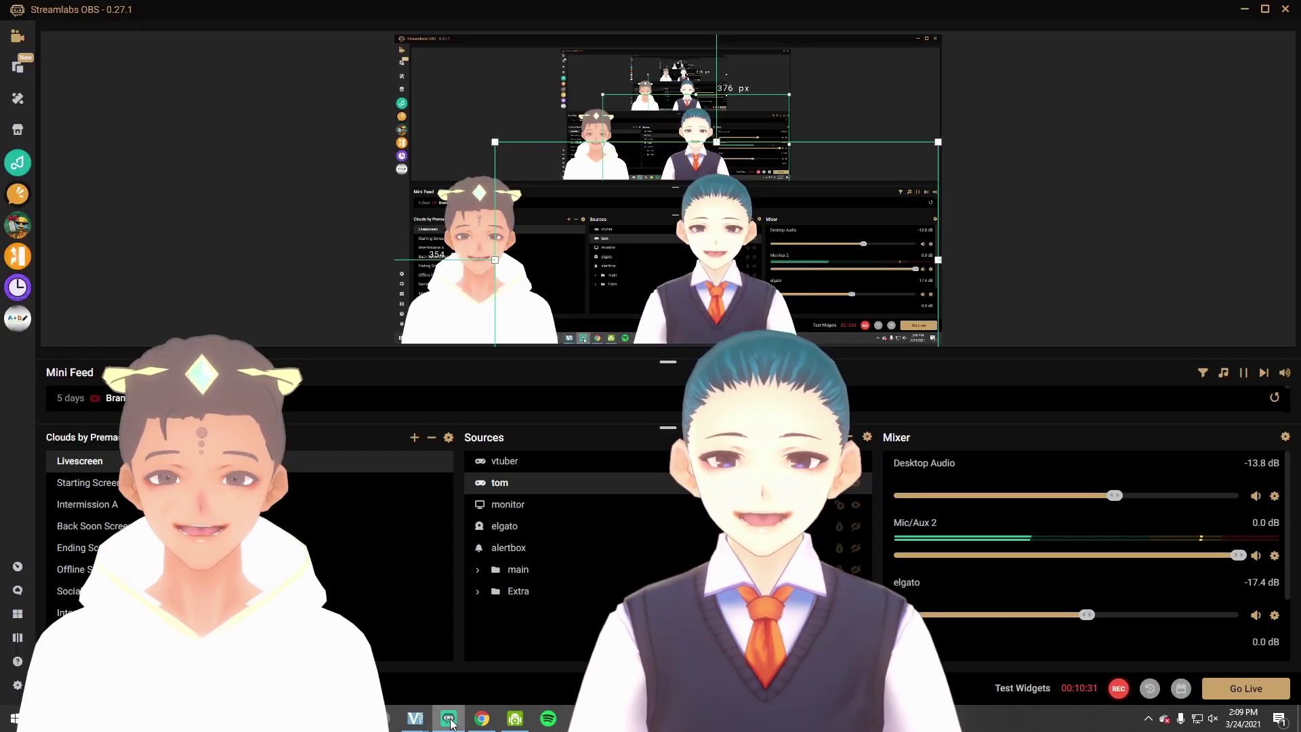